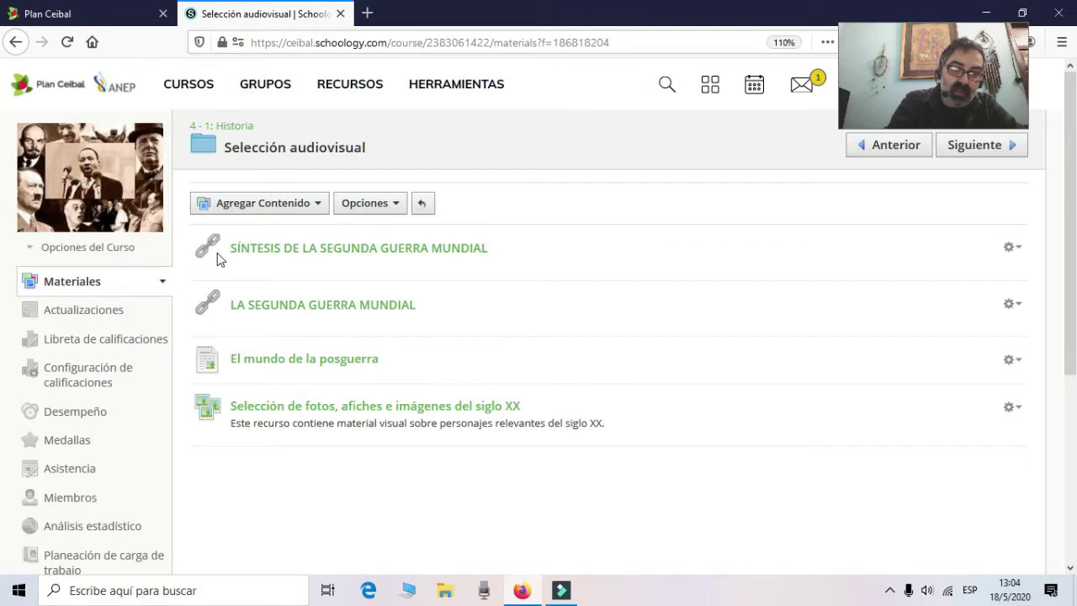
Step: Open the page "El mundo de la posguerra", examine its instructions, videos and attached PDFs, and return to the Selección audiovisual folder
left_click(293, 252)
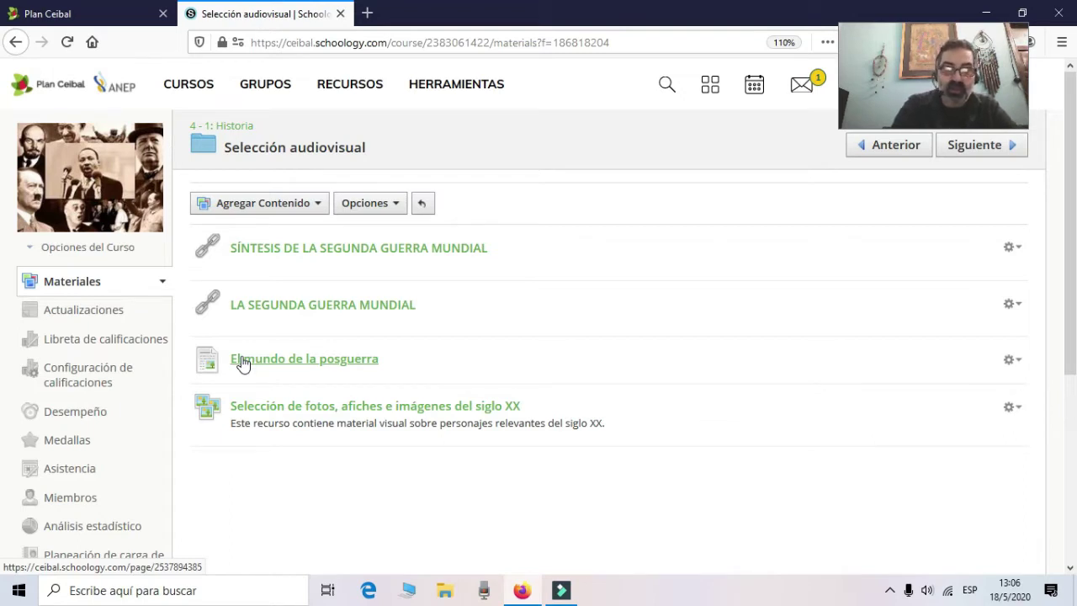
left_click(313, 361)
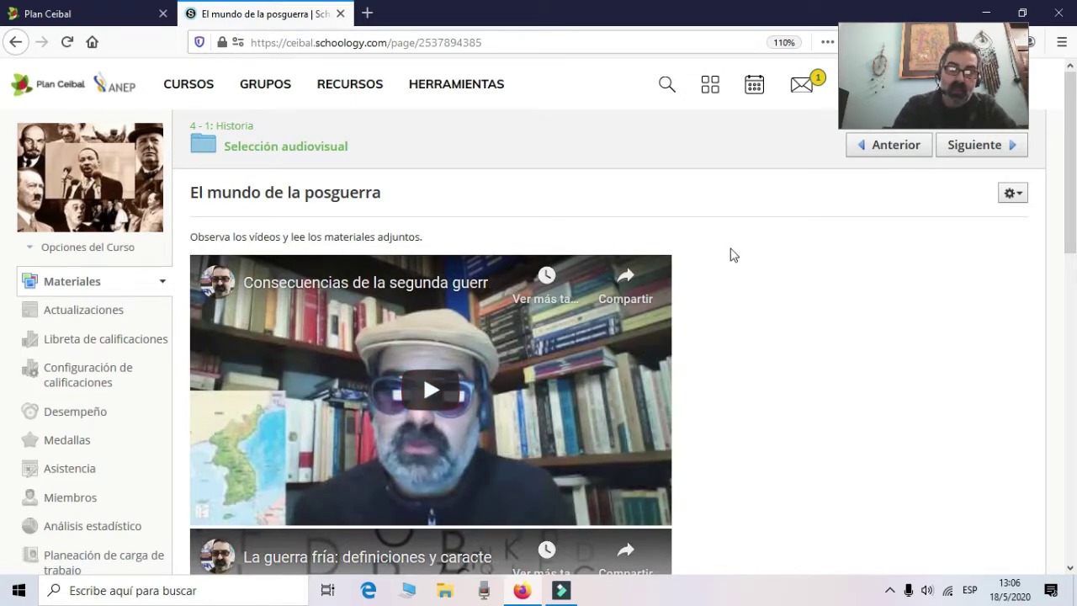
left_click_drag(191, 195, 443, 208)
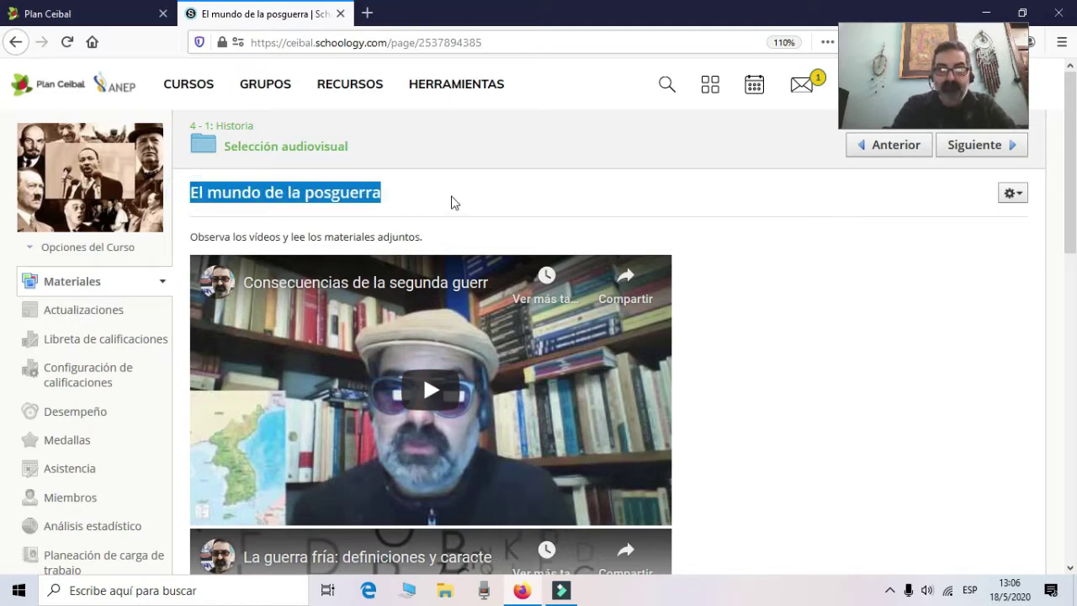
left_click(968, 241, "shift")
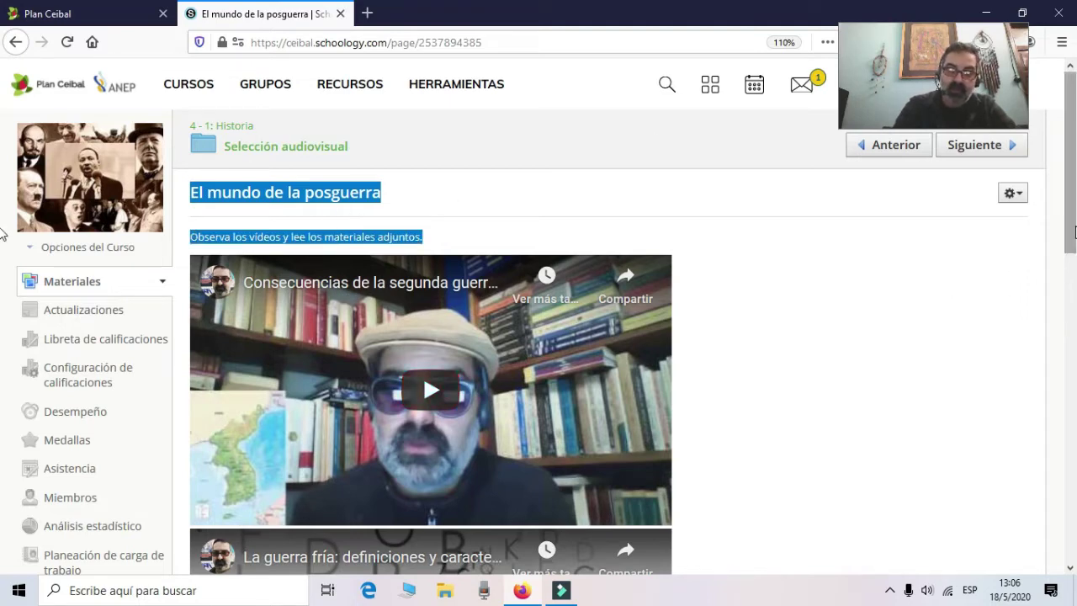
left_click_drag(1073, 232, 1073, 536)
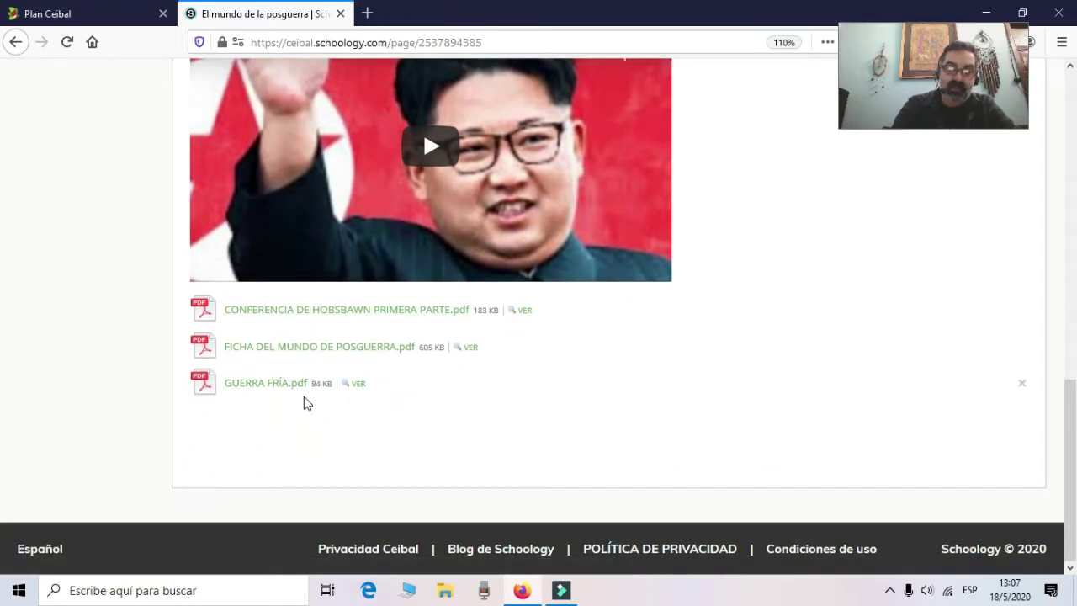
left_click_drag(1075, 494, 1074, 126)
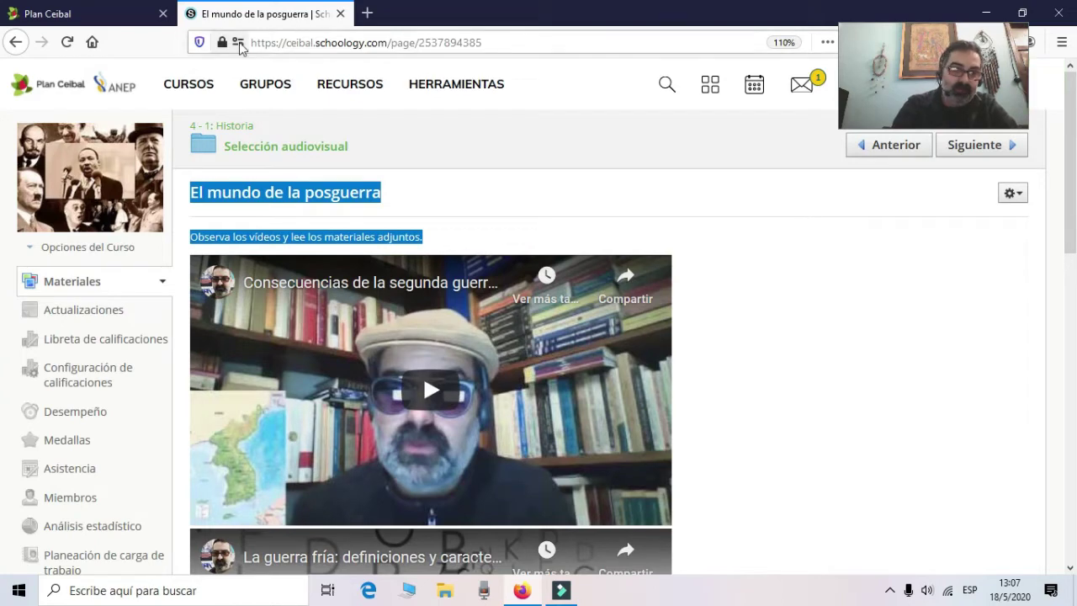
left_click(453, 194)
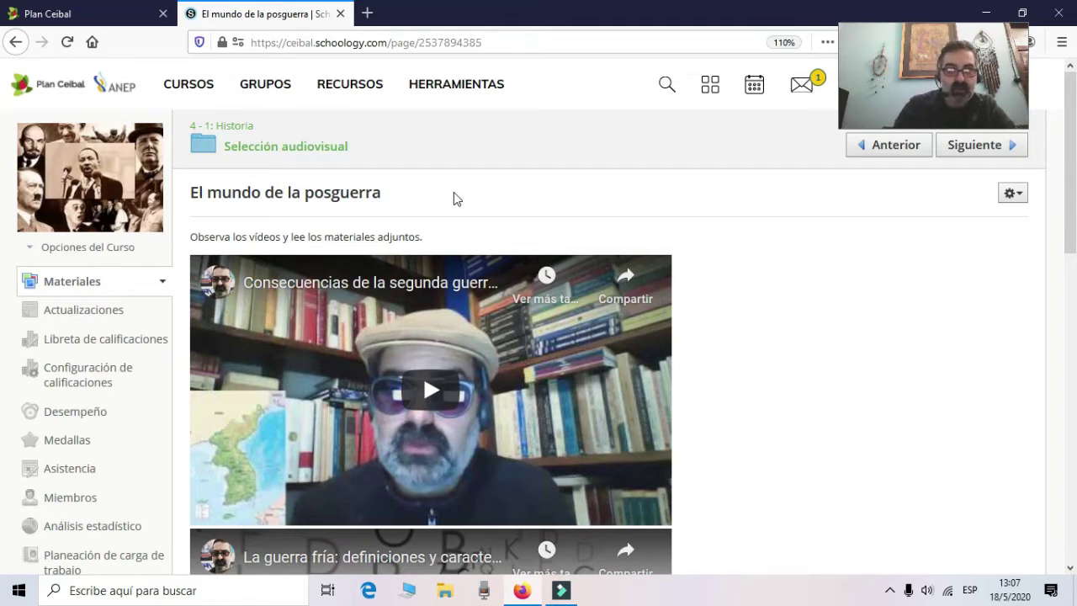
key("alt+Left")
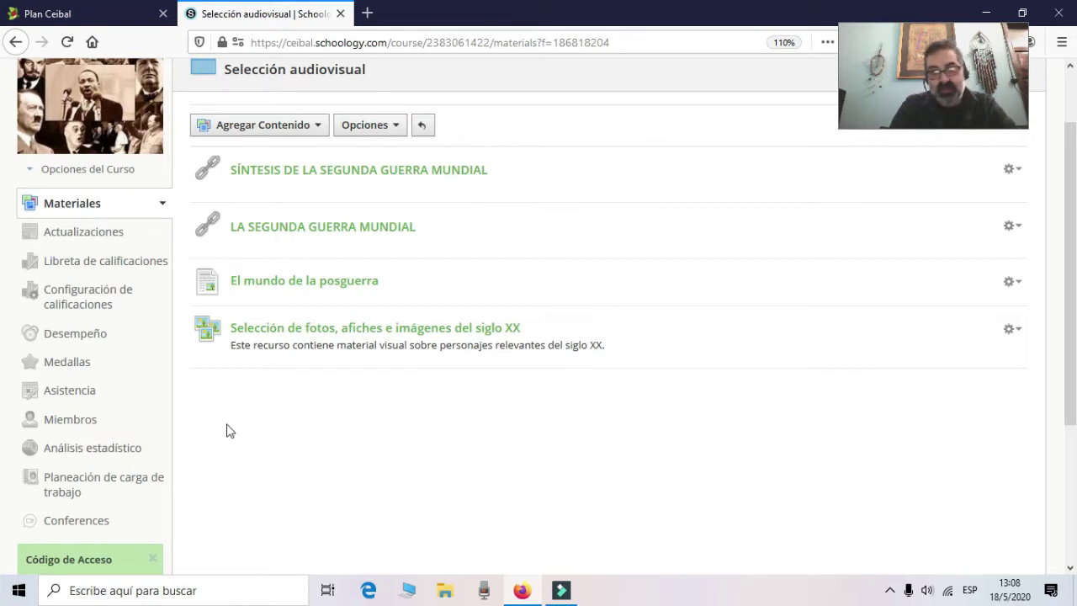
Step: Open the album "Selección de fotos, afiches e imágenes del siglo XX" and look through its image thumbnails
left_click(288, 330)
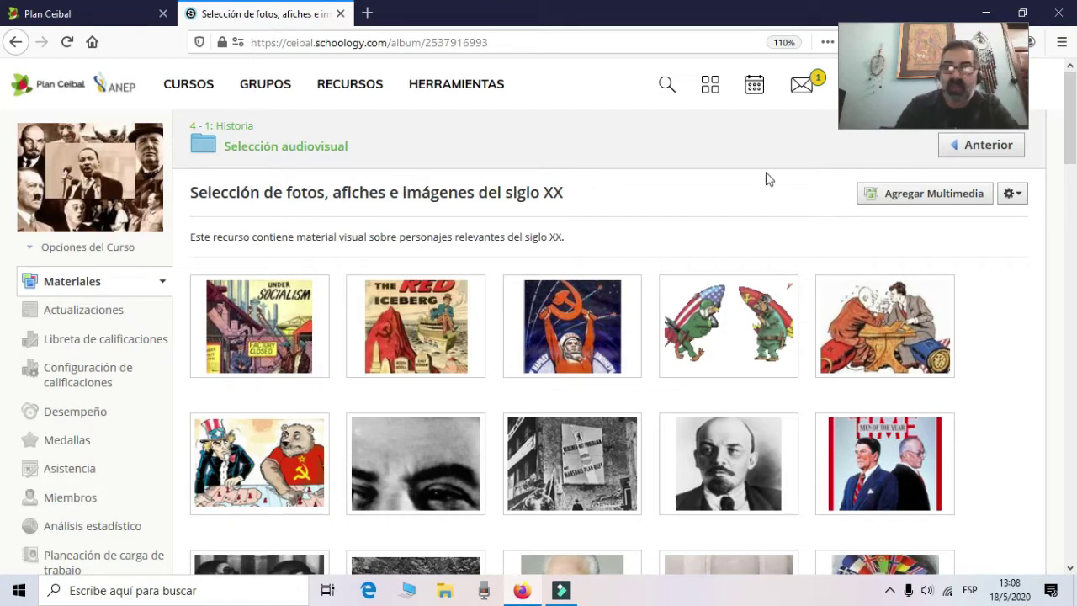
scroll(2, 156, "down", 3)
scroll(2, 160, "down", 2)
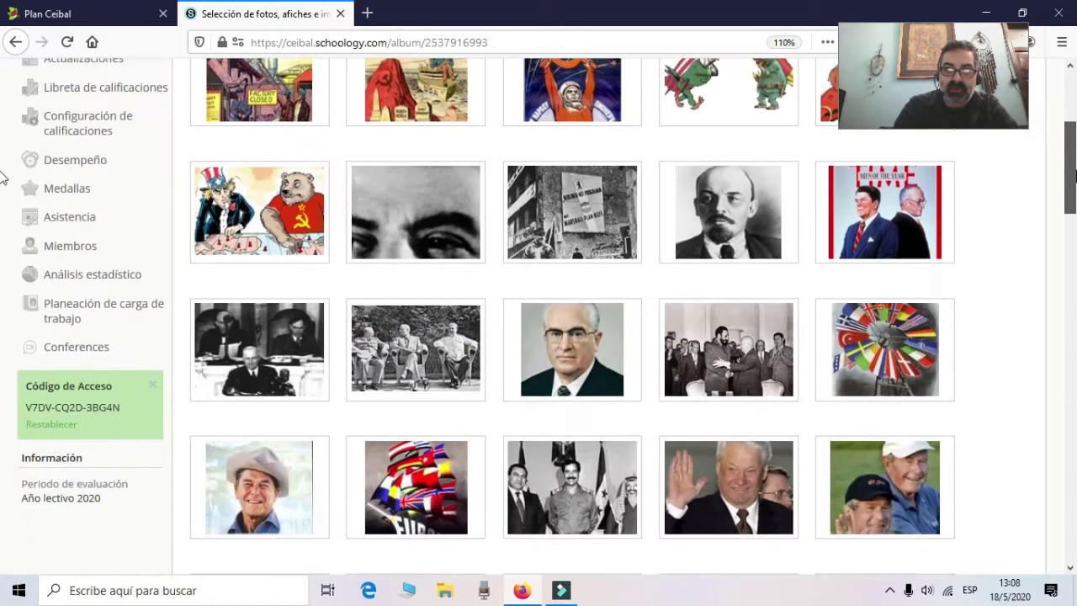
scroll(3, 228, "down", 5)
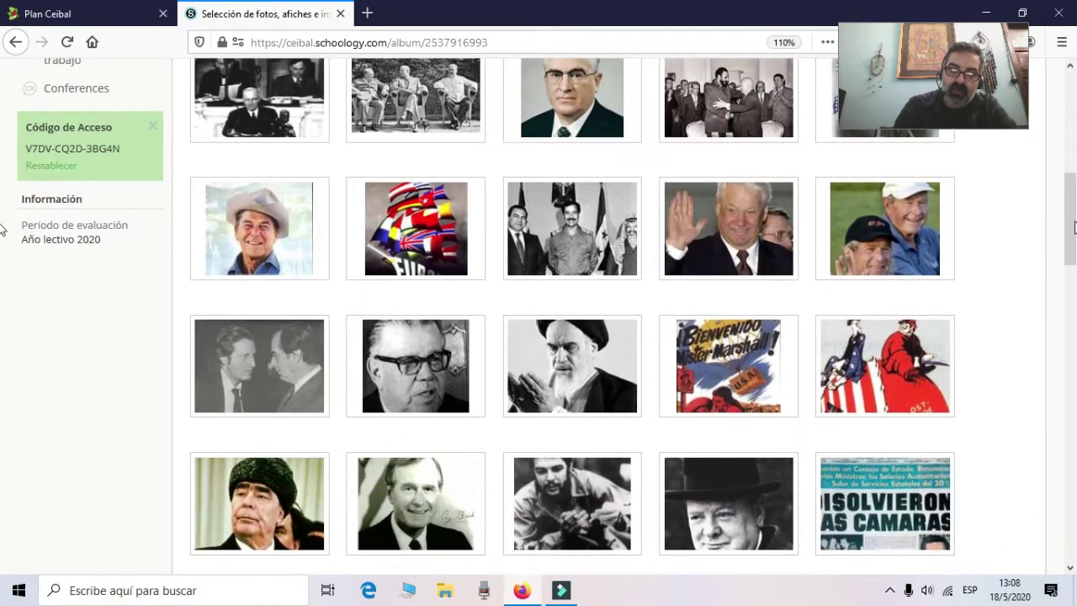
scroll(2, 229, "down", 5)
scroll(1, 295, "down", 4)
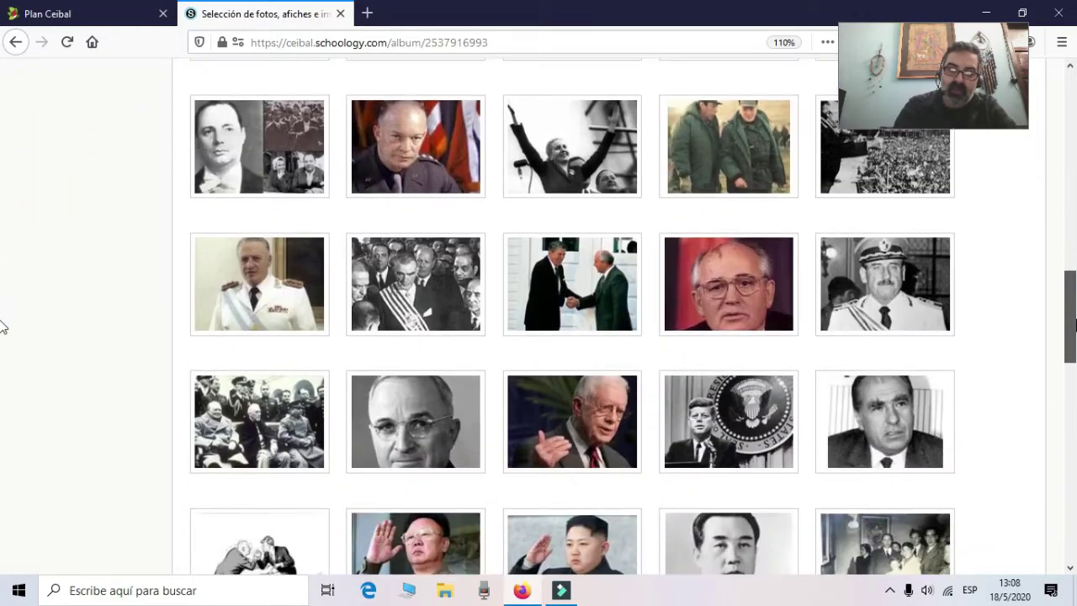
scroll(3, 324, "down", 5)
left_click_drag(1073, 443, 1073, 185)
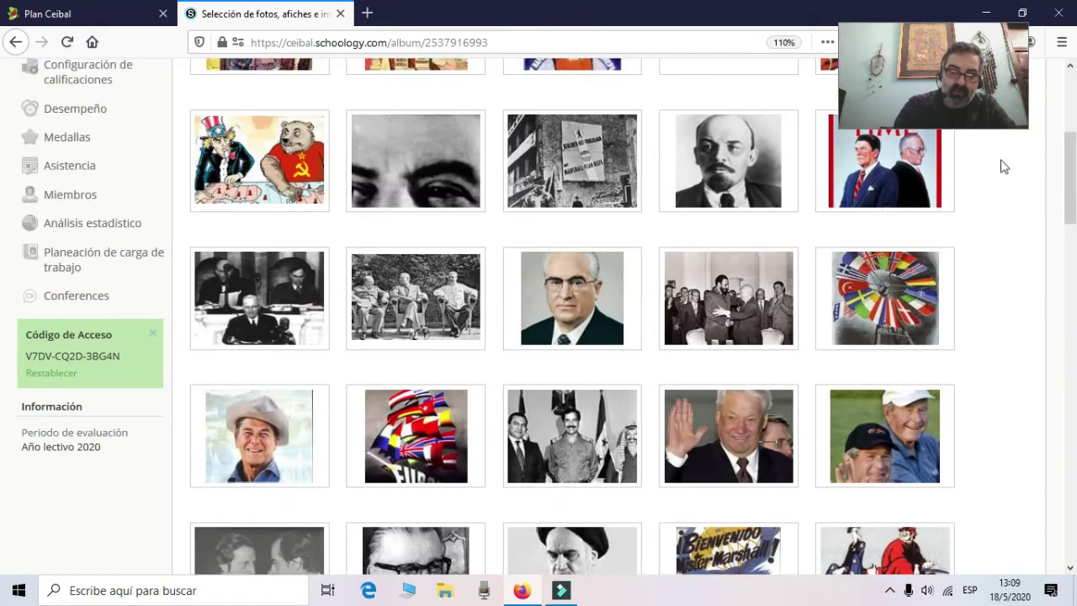
Step: View the album's cartoon of Uncle Sam and the bear, examining its caption option, file details and comment box
left_click(247, 181)
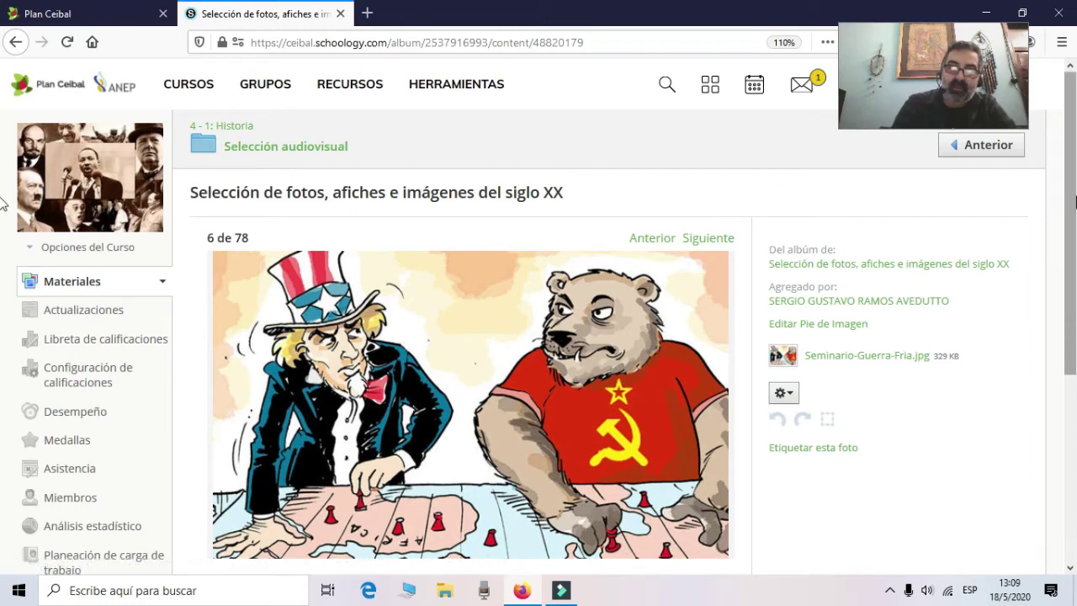
scroll(1075, 336, "down", 2)
scroll(1075, 257, "down", 1)
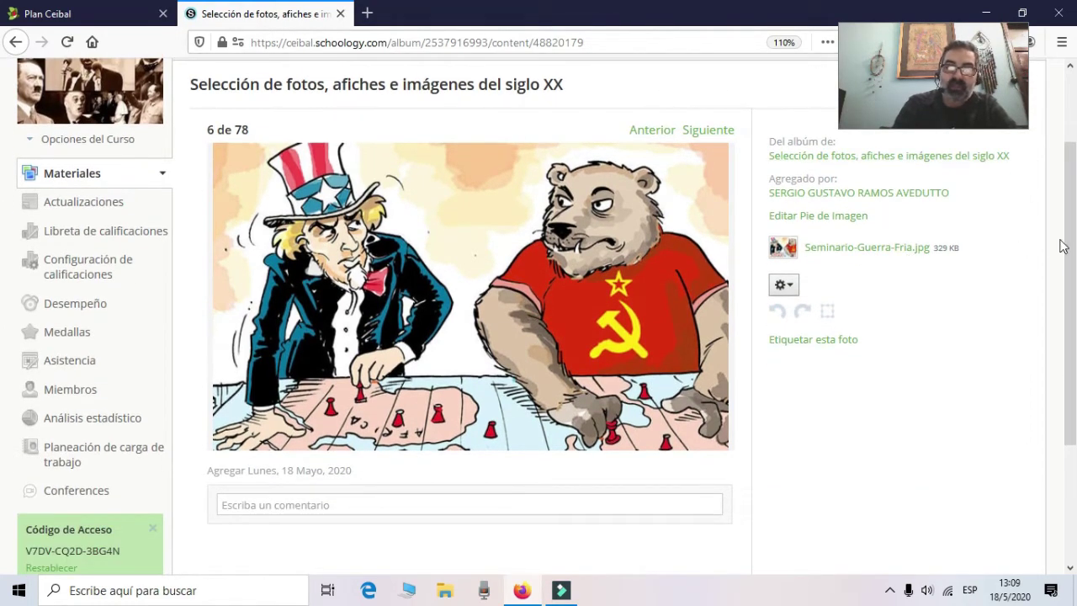
left_click_drag(1070, 253, 382, 305)
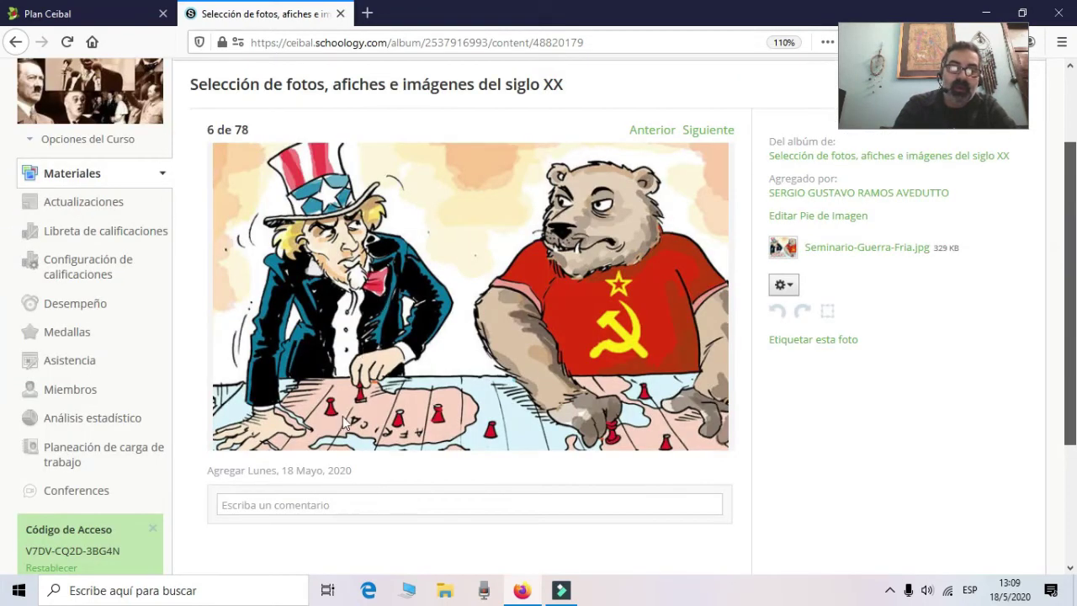
left_click(410, 506)
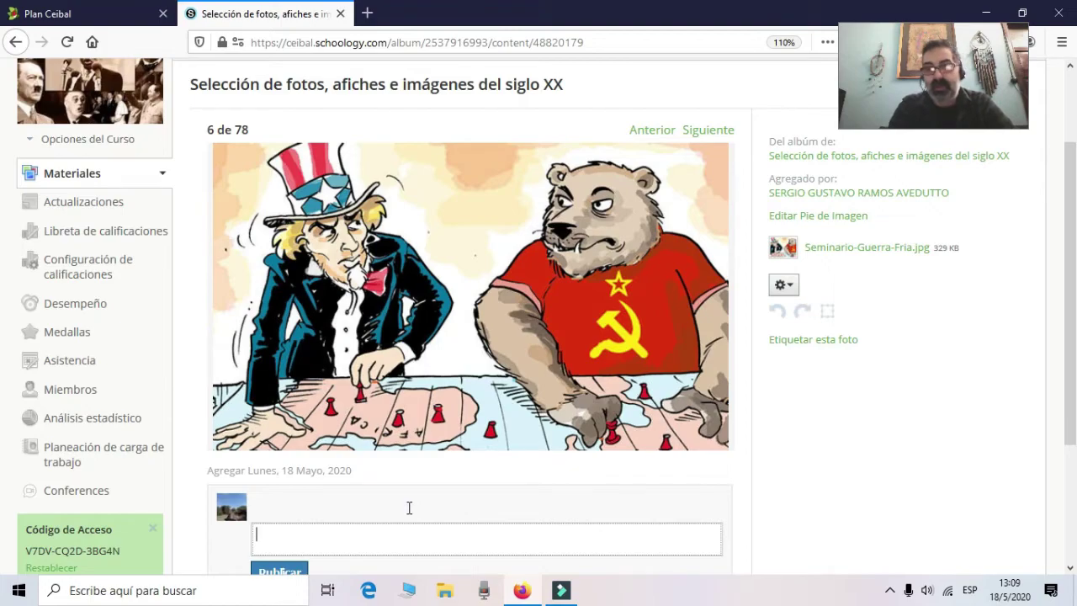
scroll(408, 507, "up", 2)
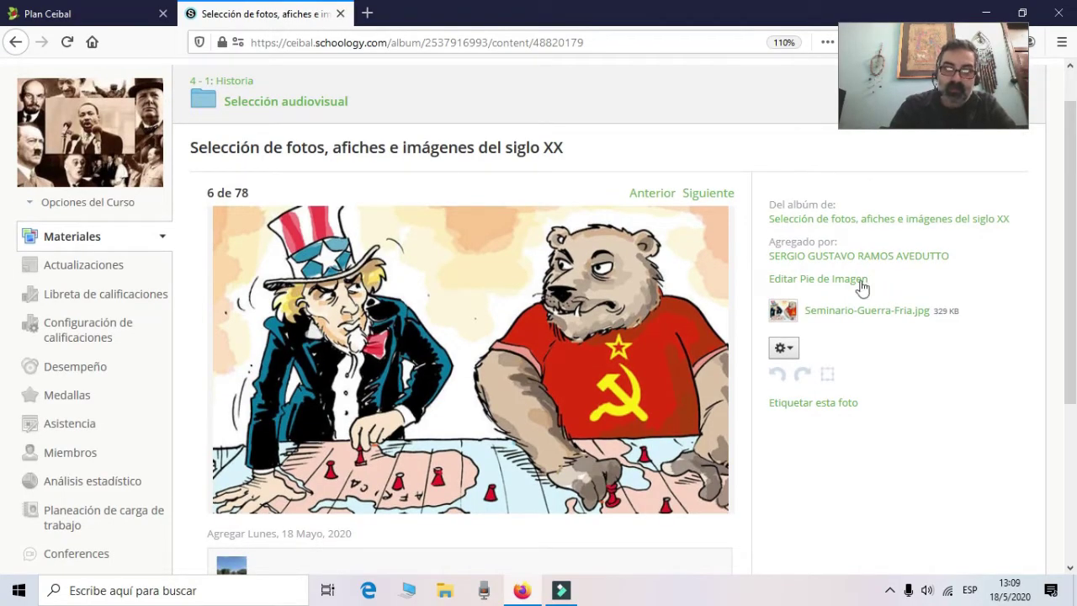
scroll(1066, 231, "down", 3)
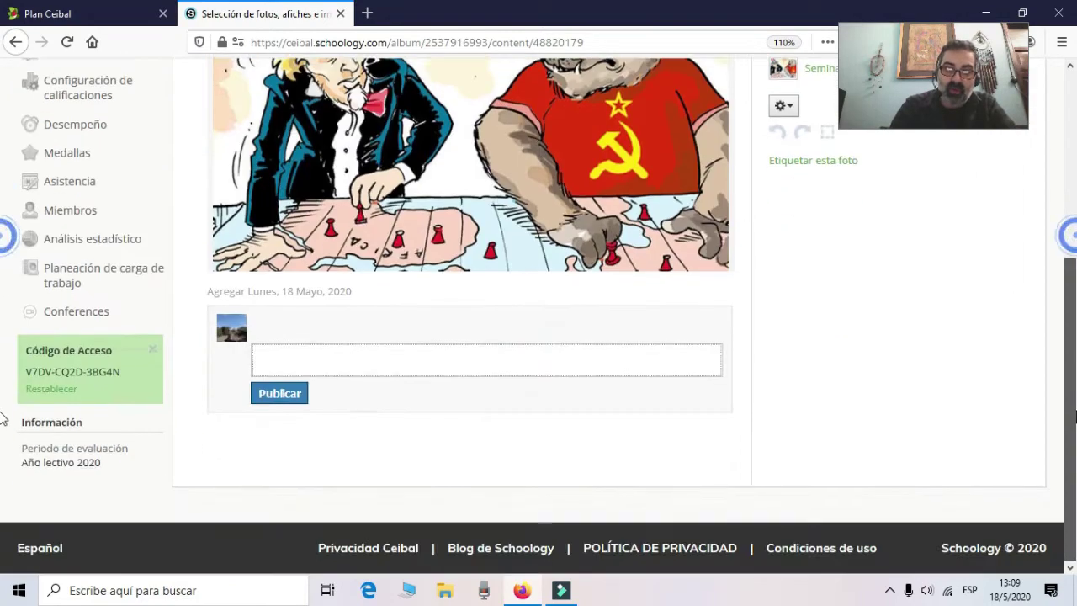
scroll(1066, 231, "up", 3)
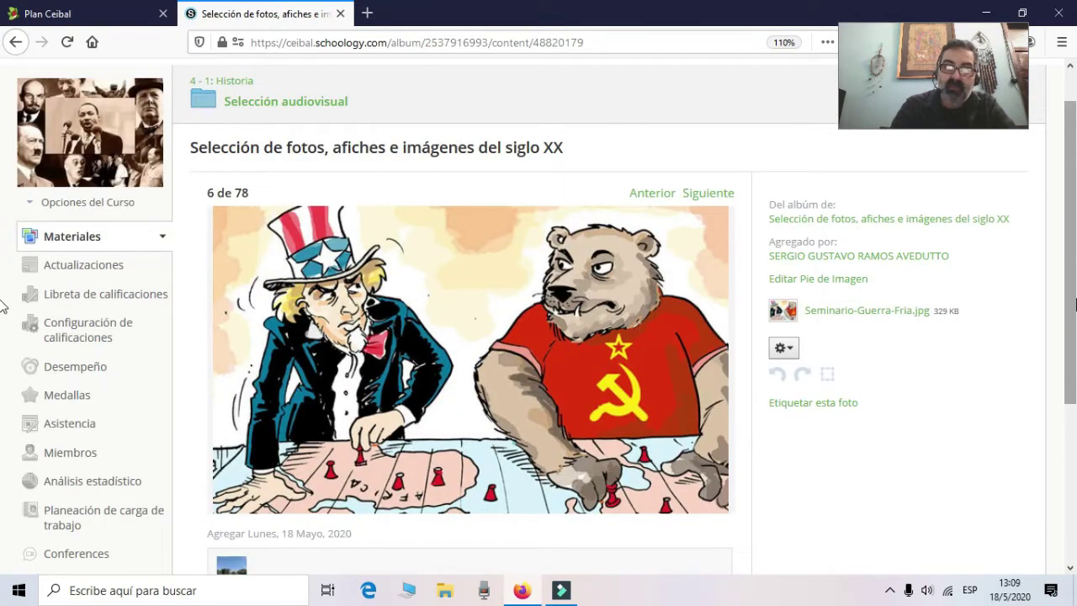
scroll(1066, 362, "down", 3)
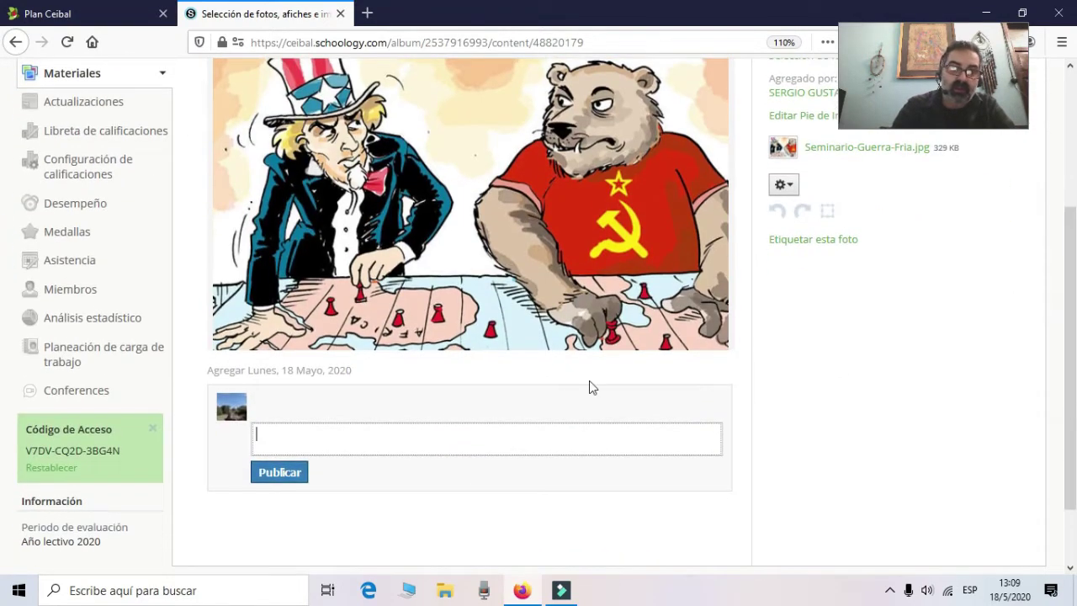
left_click(570, 434)
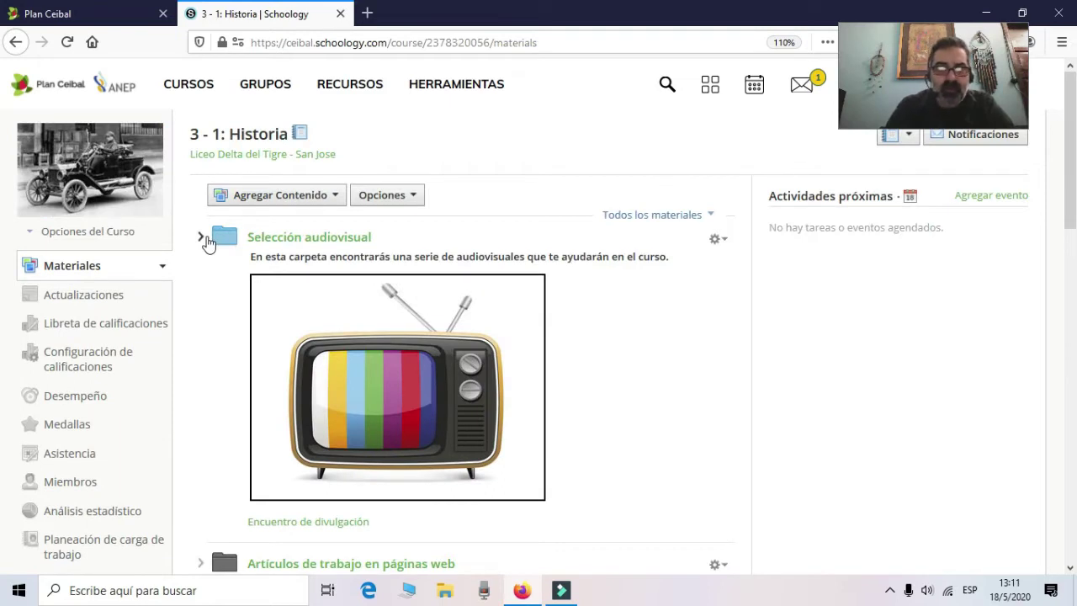
Step: Open the Selección audiovisual folder of the course 3 - 1: Historia and show the options for adding content
scroll(1062, 170, "down", 1)
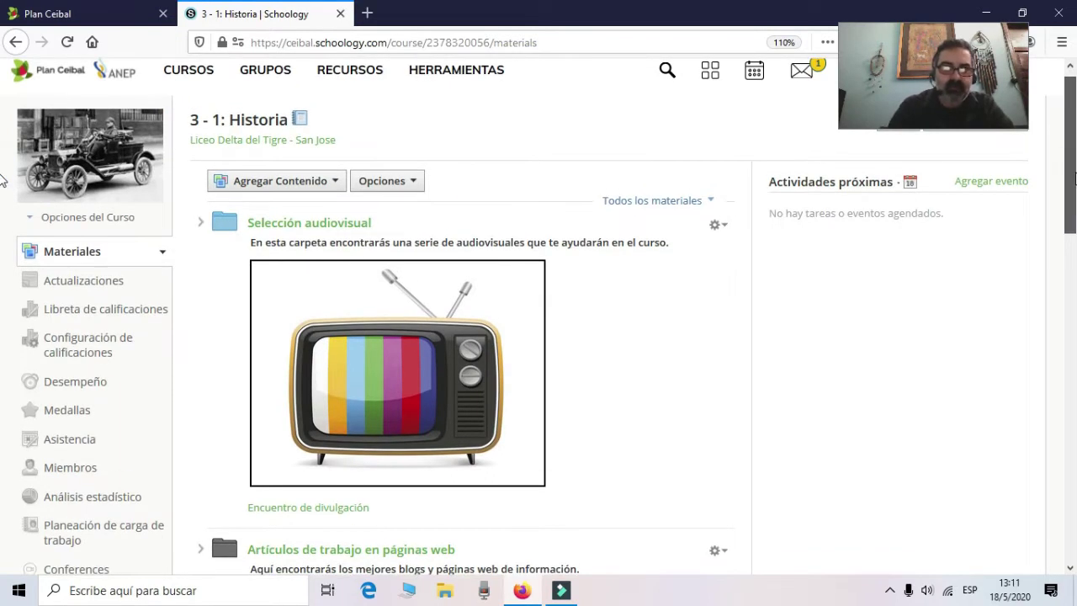
left_click(346, 320)
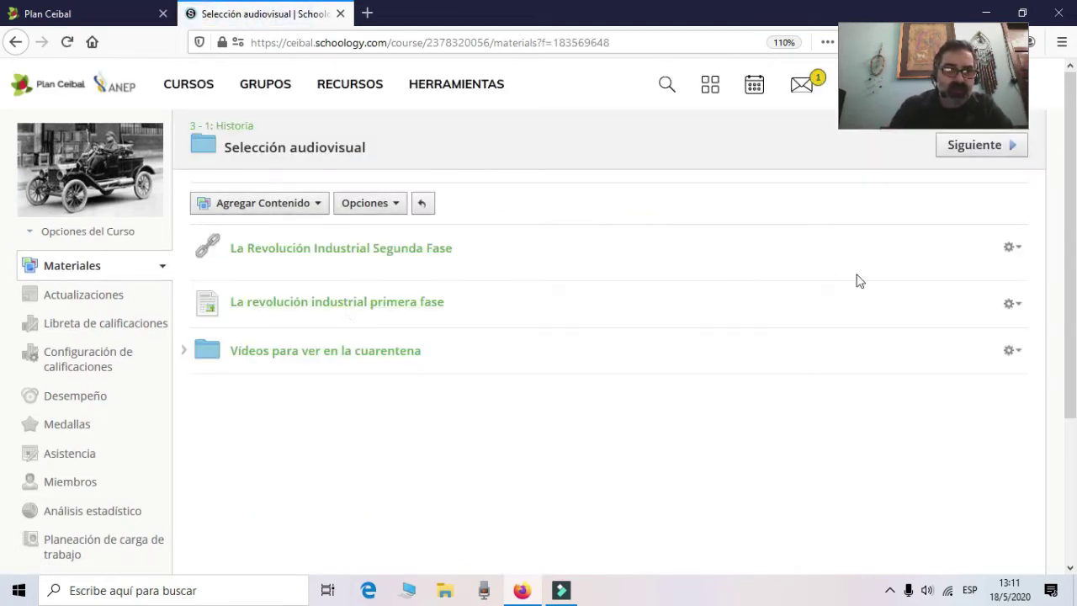
left_click(278, 205)
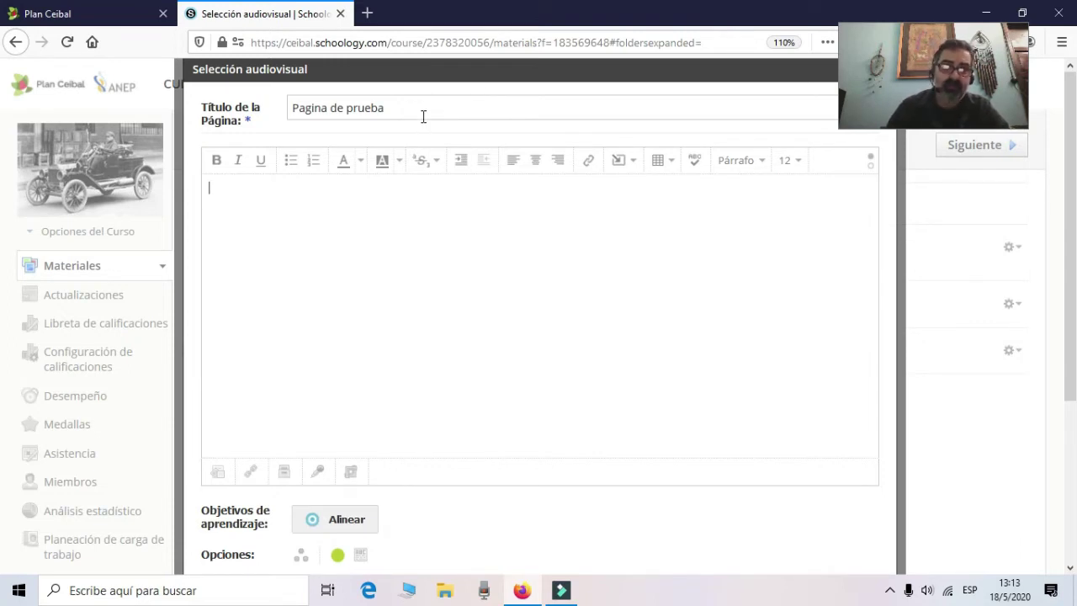
Step: Write "Observa los siguientes vídeos y lee atentamente las fichas adjuntas." as the page's body text and switch the editor to HTML source
left_click(273, 214)
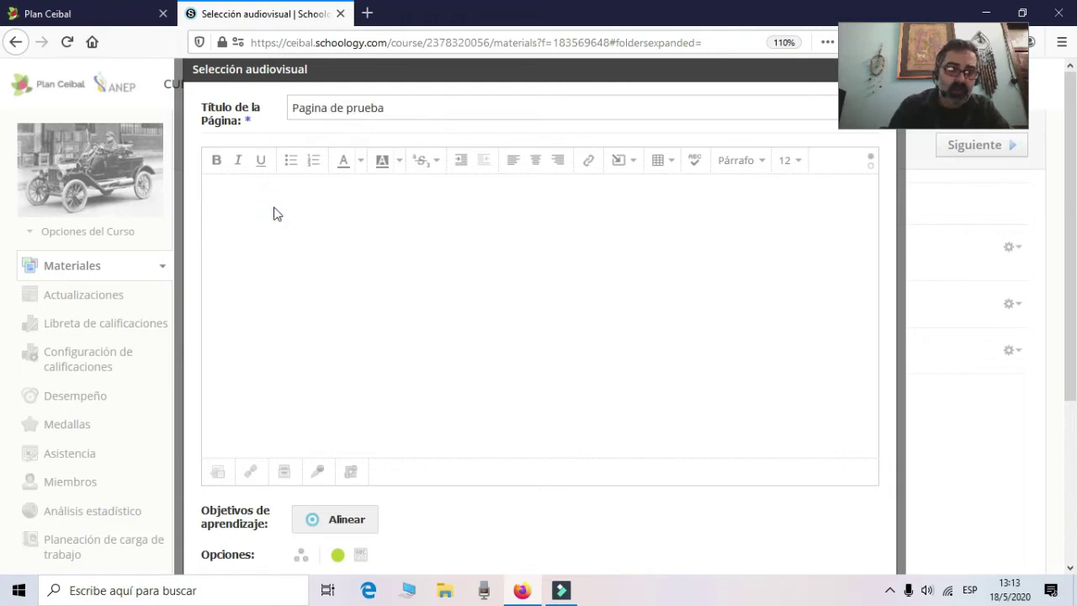
type("Observa los siguientes vídeos y lee atentamente las fichas adjuntas.")
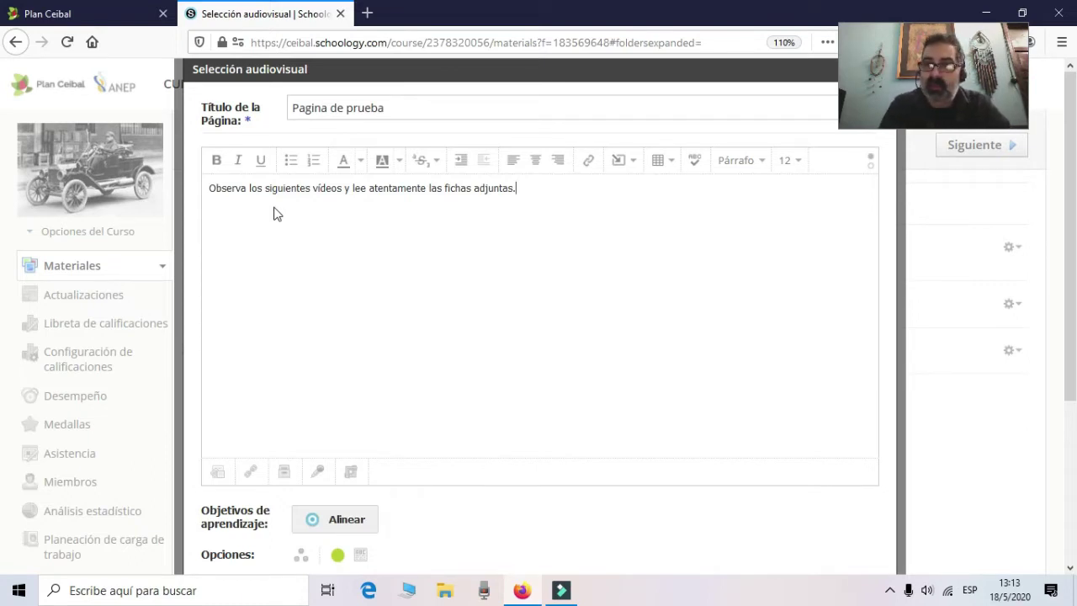
key("Return")
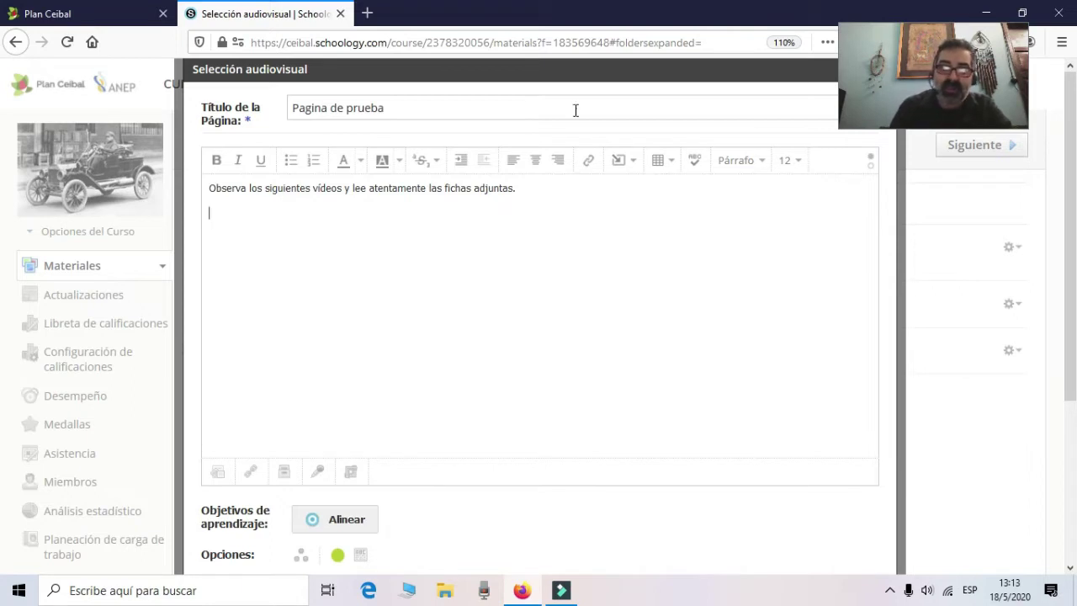
left_click(872, 168)
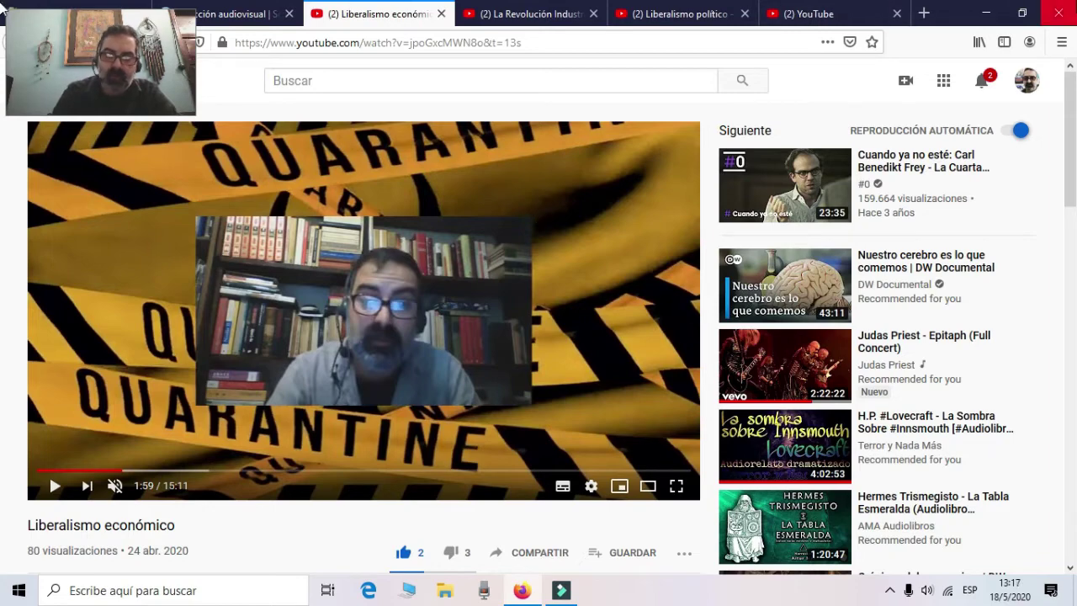
Step: Copy the embed code of the YouTube video "Liberalismo económico" from its sharing options
scroll(3, 135, "down", 3)
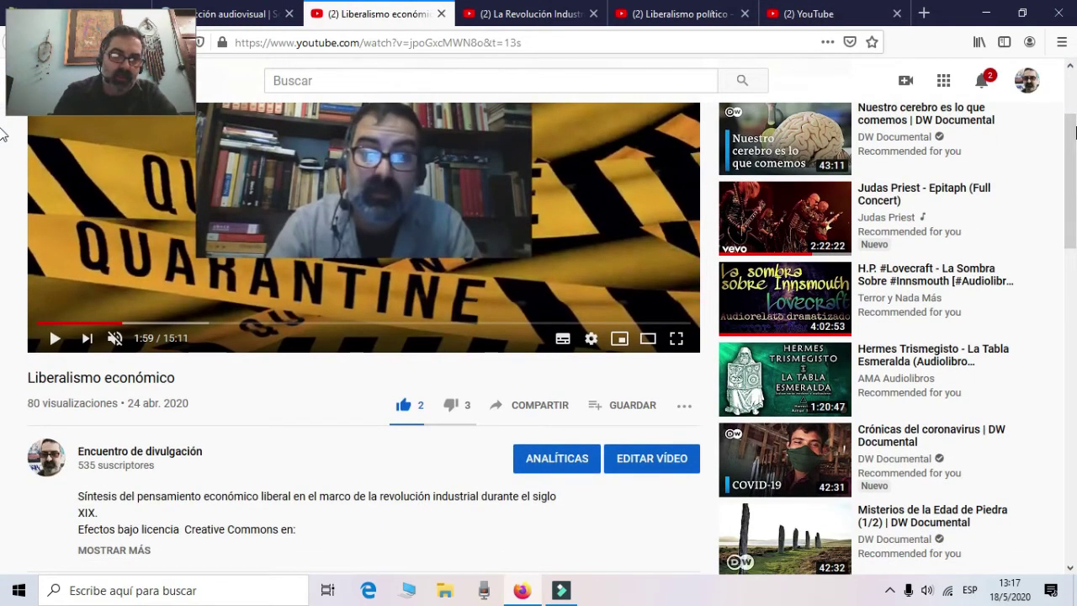
left_click(541, 407)
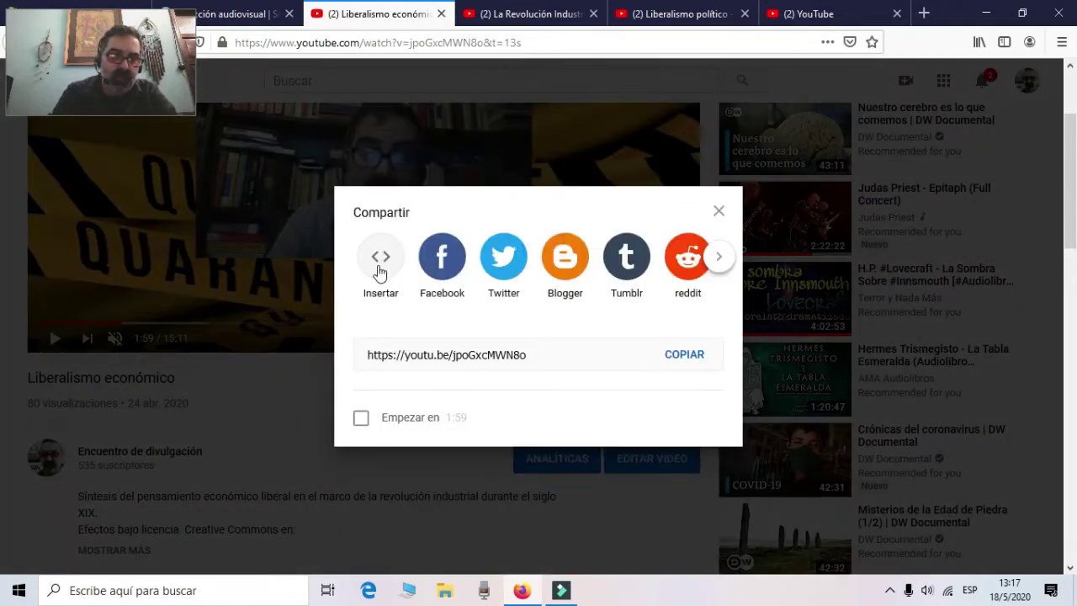
left_click(379, 263)
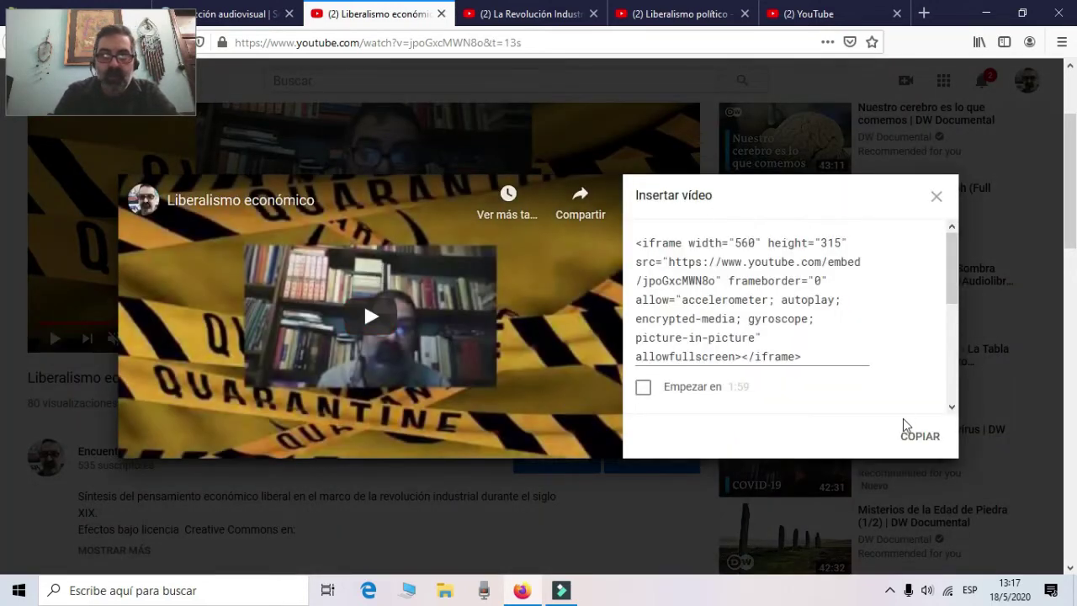
left_click(920, 438)
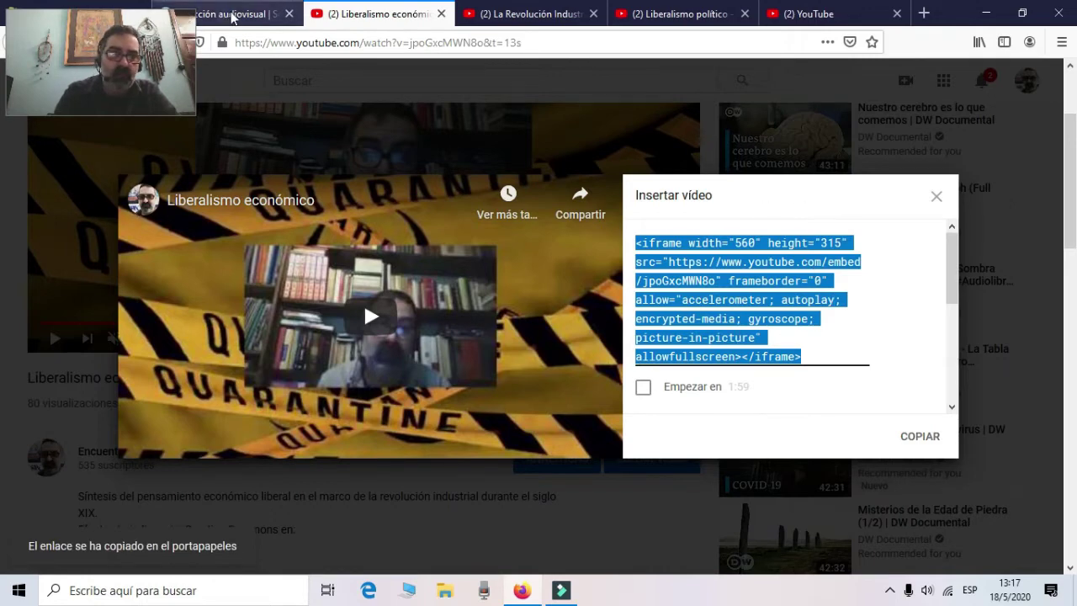
Step: Return to the Schoology page form and paste the video's iframe code below the paragraph in the HTML source
left_click(223, 13)
left_click(288, 185)
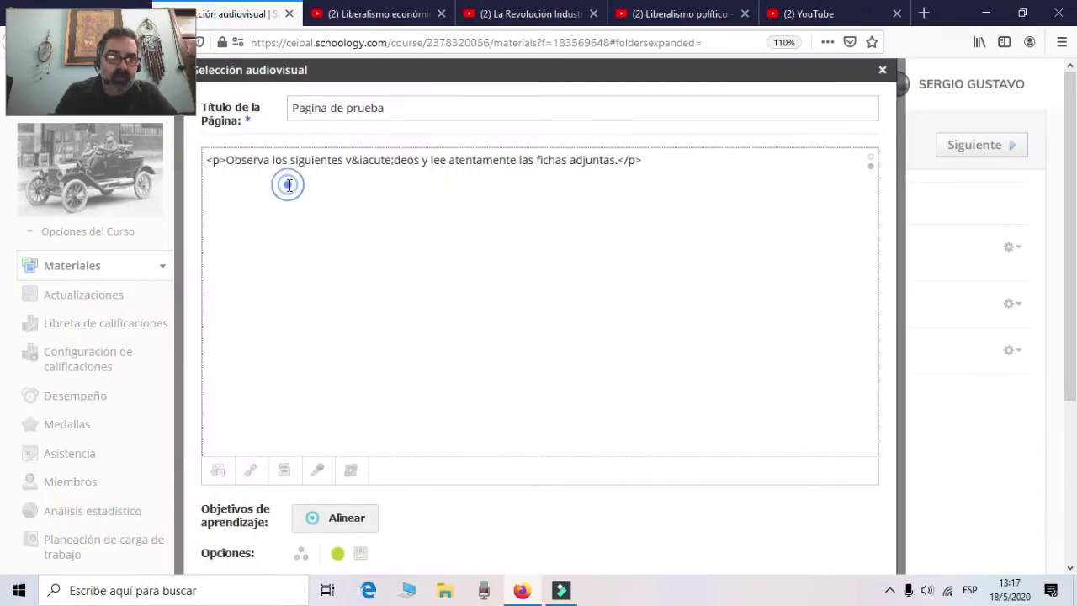
key("ctrl+v")
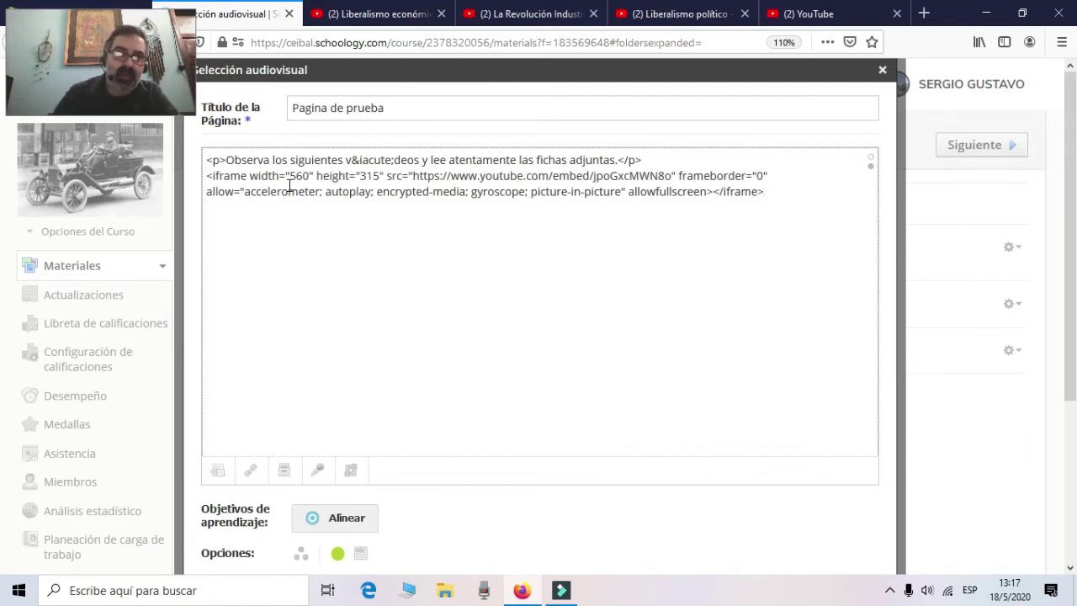
Step: Copy the embed code of the YouTube video "La Revolución Industrial" from its sharing options
left_click(530, 13)
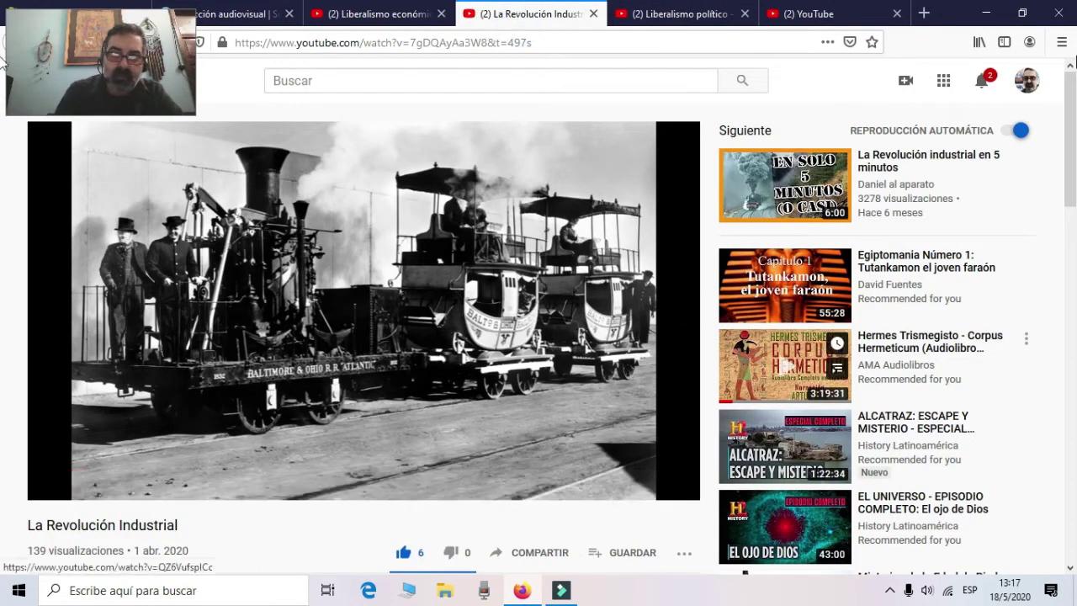
scroll(1070, 113, "down", 3)
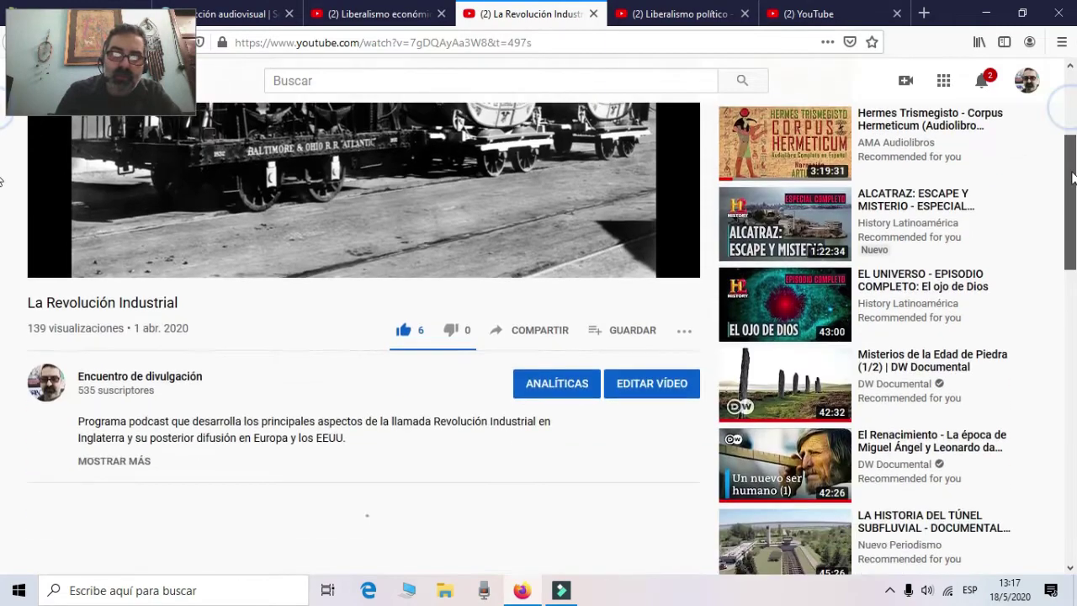
left_click(539, 326)
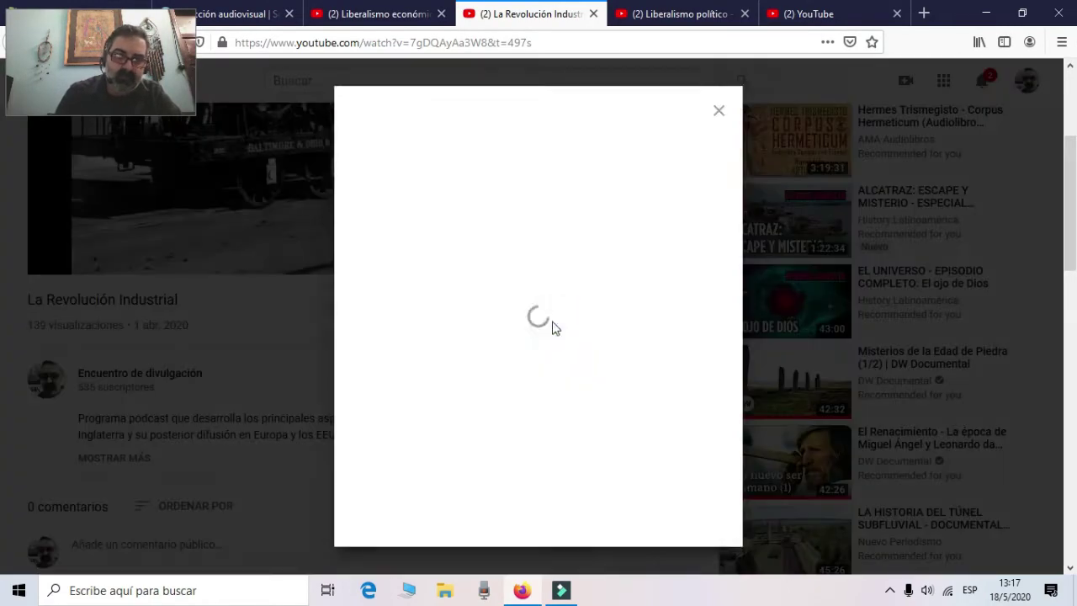
left_click(440, 258)
left_click(918, 435)
Step: Return to the Schoology page form and paste the second video's iframe code below the first one in the HTML source
left_click(227, 13)
left_click(252, 235)
key("ctrl+v")
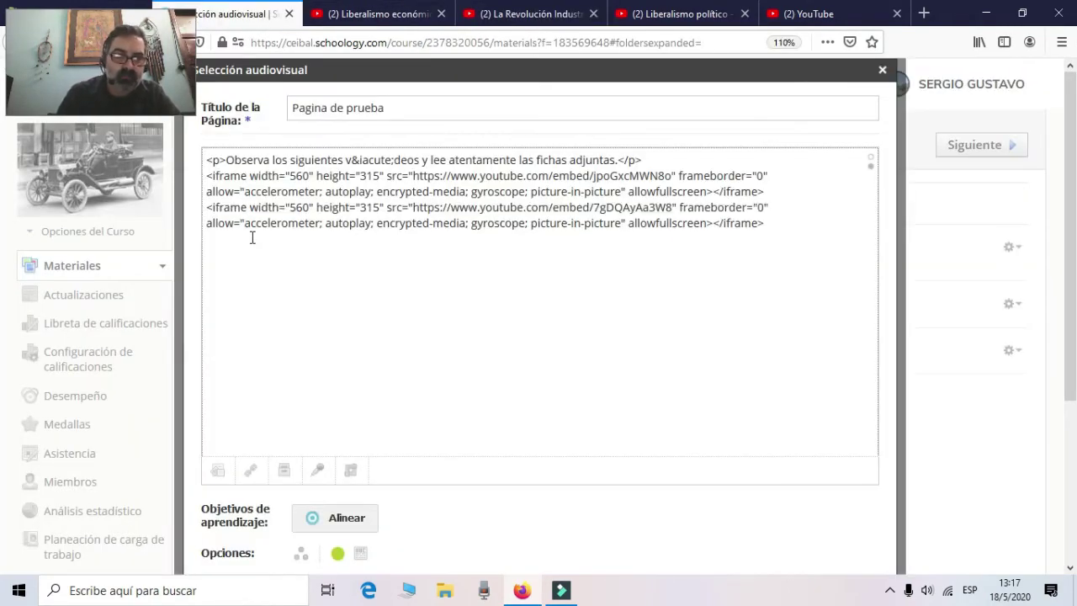
Step: Close the two finished video pages and copy the embed code of the YouTube video "Liberalismo político"
left_click(441, 13)
left_click(441, 13)
left_click(378, 14)
left_click(539, 552)
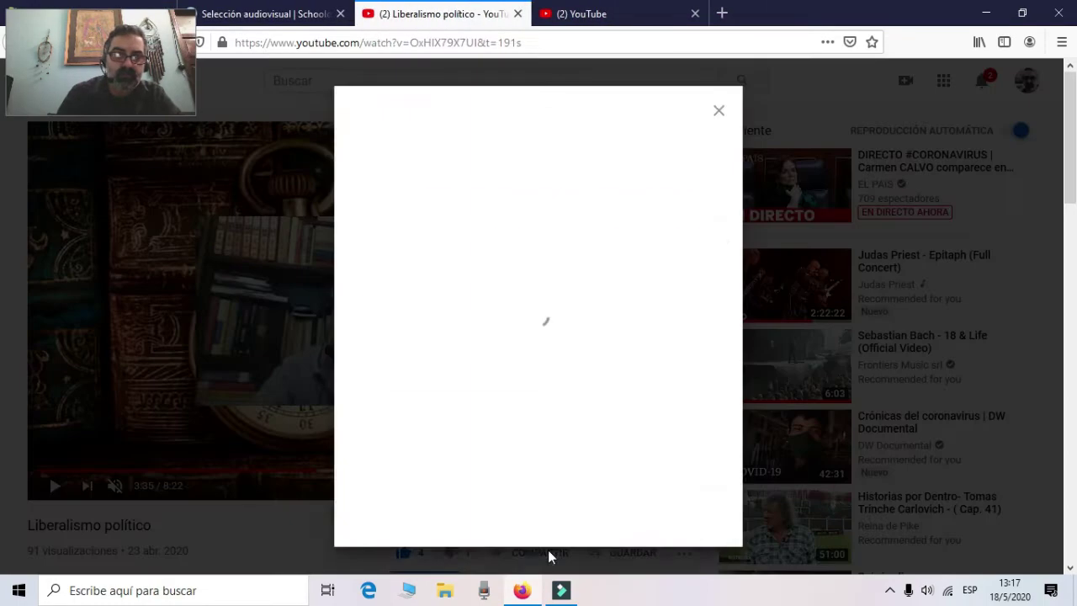
left_click(440, 257)
left_click(919, 435)
Step: Close the "Liberalismo político" page and paste its iframe code as the third embed in the Schoology HTML source
left_click(517, 13)
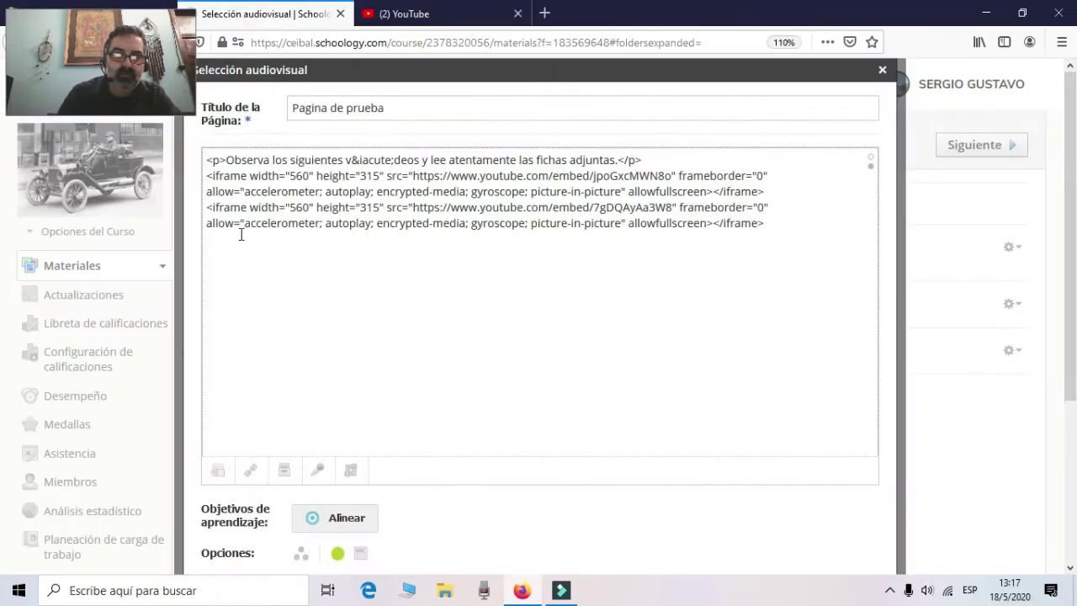
left_click(236, 240)
key("ctrl+v")
key("Return")
Step: Switch the Pagina de prueba editor from HTML source back to the visual view
scroll(812, 236, "down", 2)
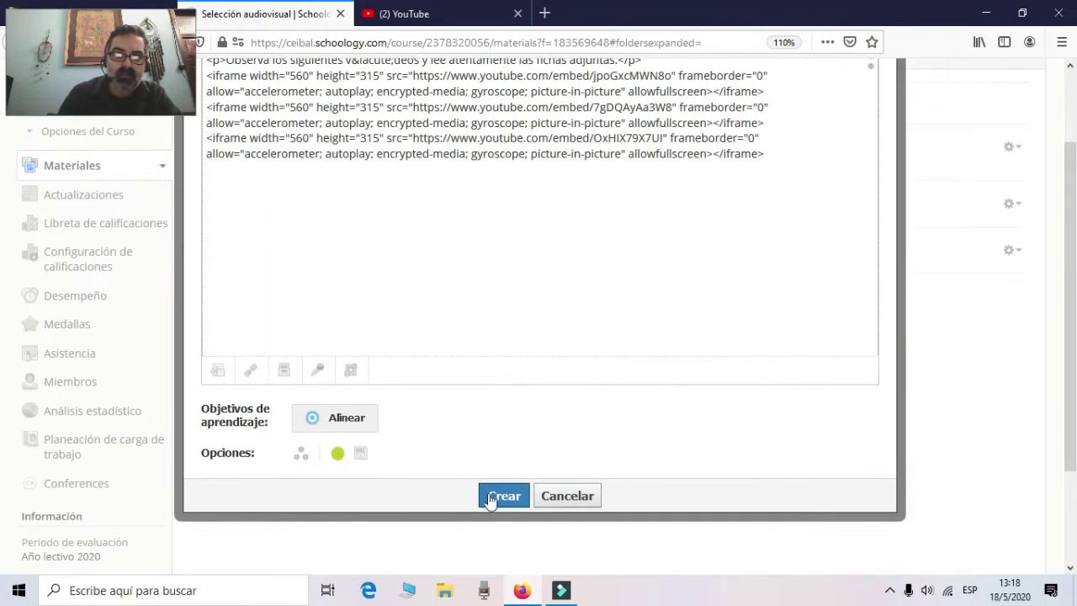
scroll(1043, 285, "up", 3)
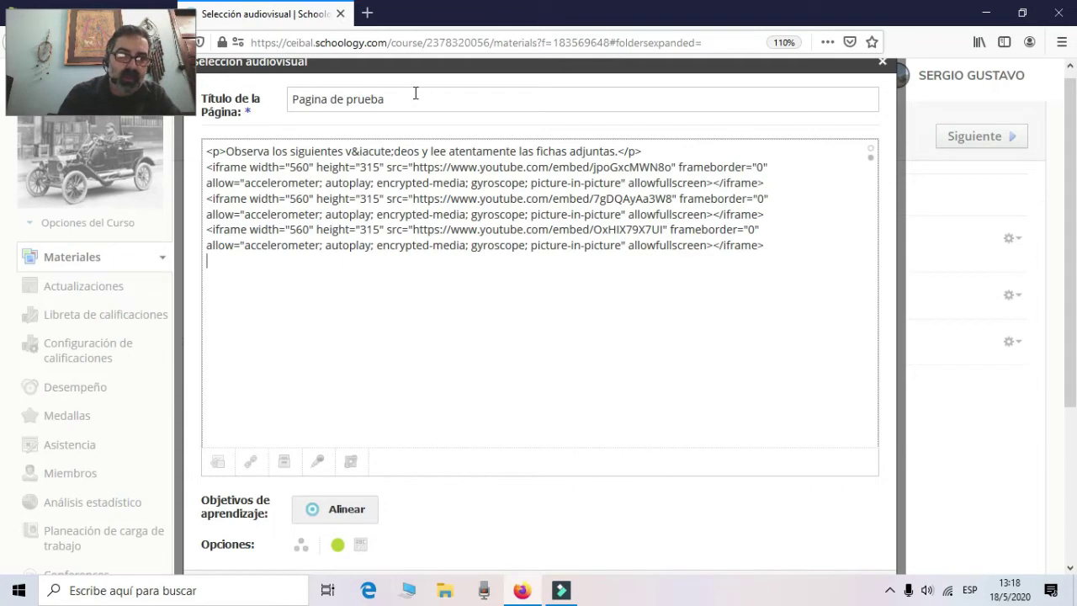
left_click_drag(417, 202, 870, 452)
left_click(874, 154)
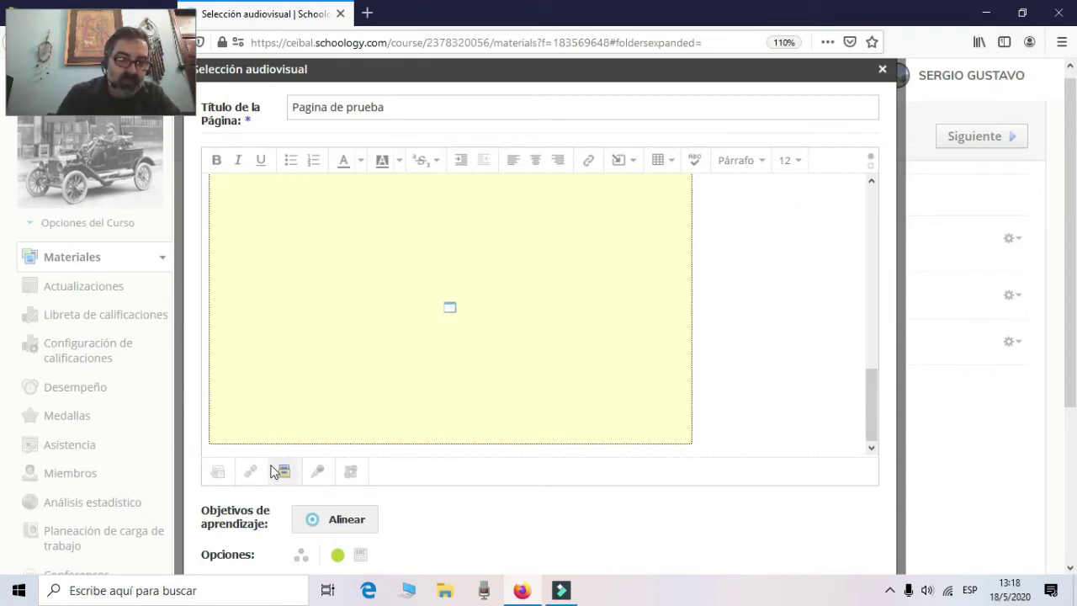
Step: Attach the PDFs REVOLUCIÓN INDUSTRIAL TRABAJO INFANTIL, Revolución industrial síntesis, Marxismo - ficha de trabajo and Las nuevas ideas políticas, and create the page
left_click(218, 473)
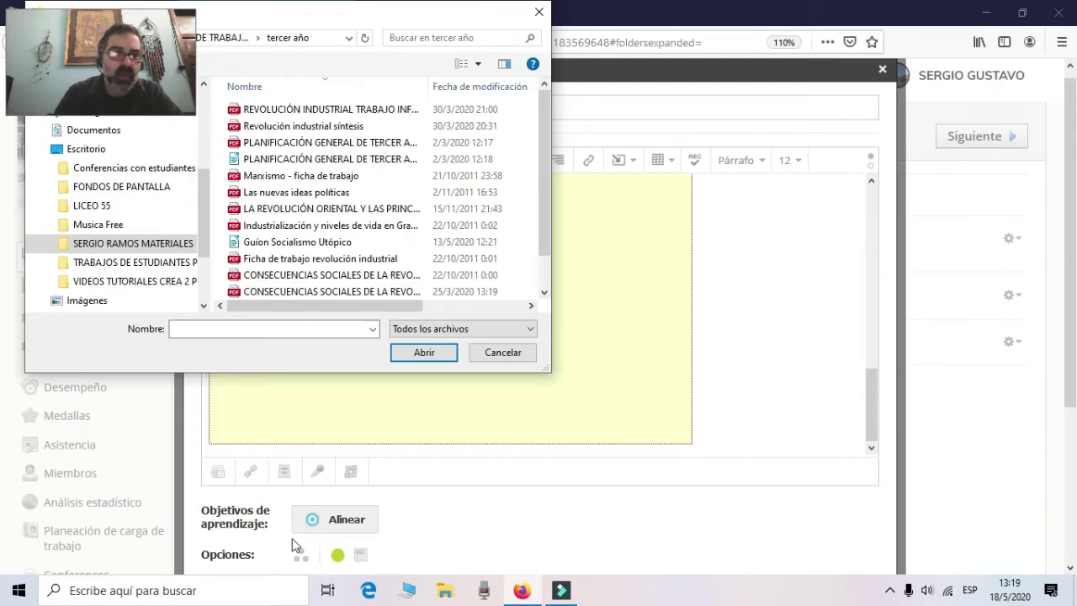
left_click(394, 118)
left_click(393, 126, "shift")
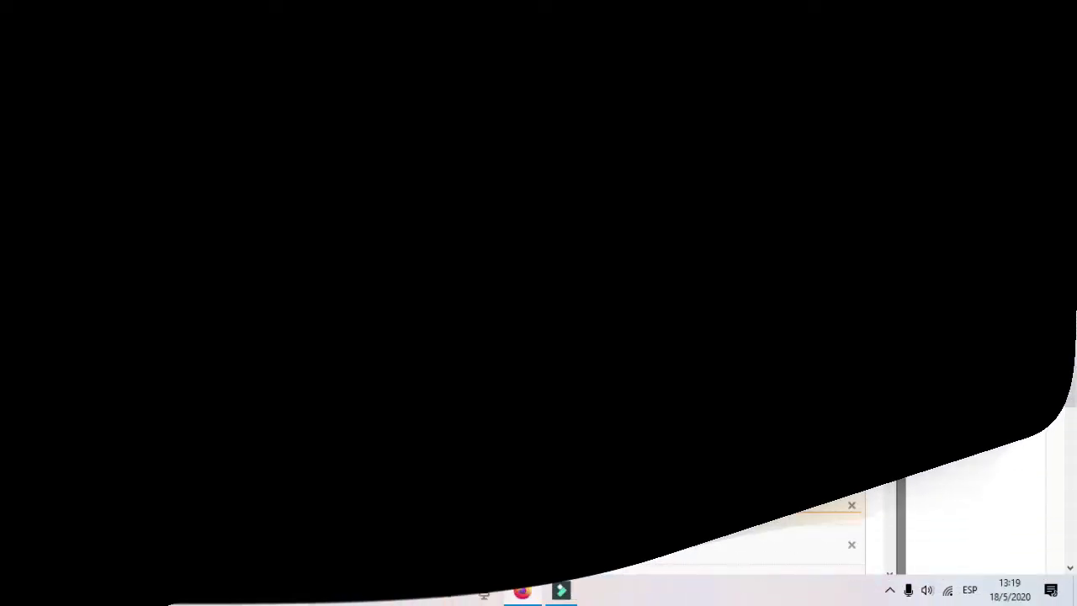
scroll(879, 303, "down", 3)
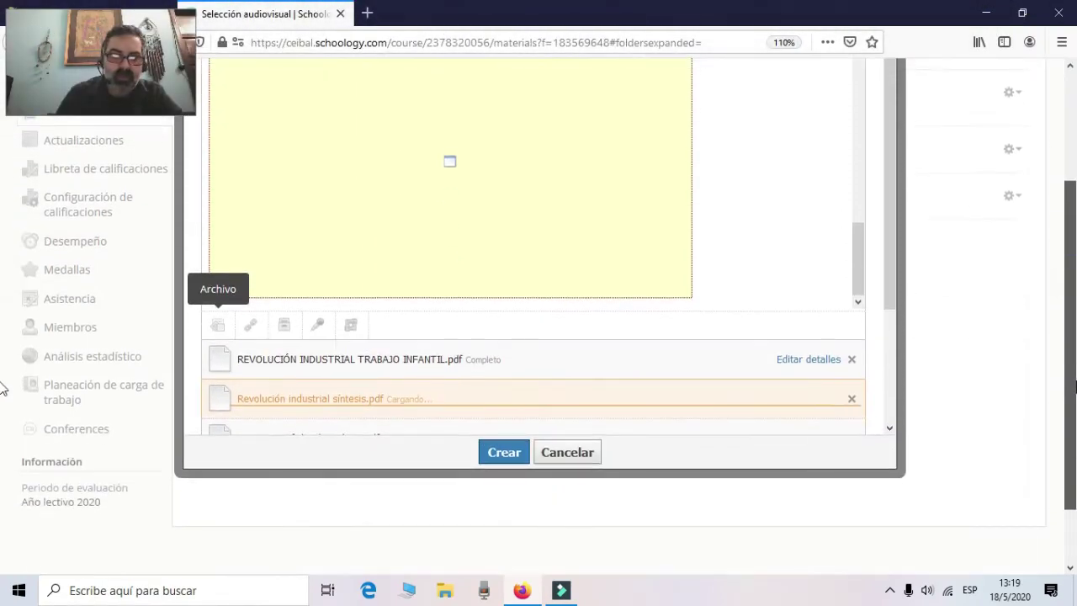
left_click_drag(893, 287, 882, 366)
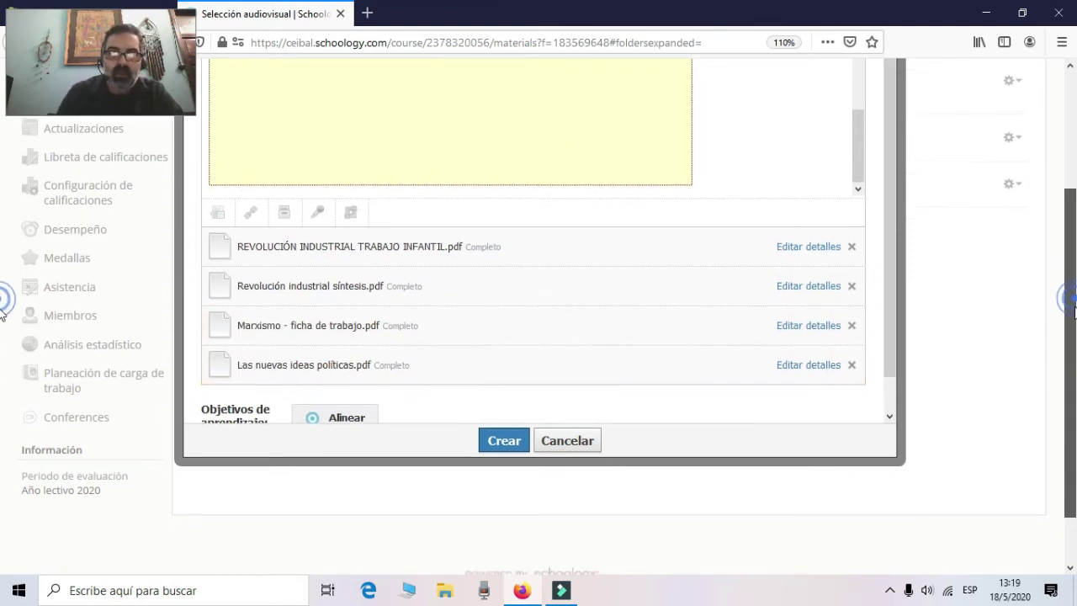
scroll(1075, 313, "down", 1)
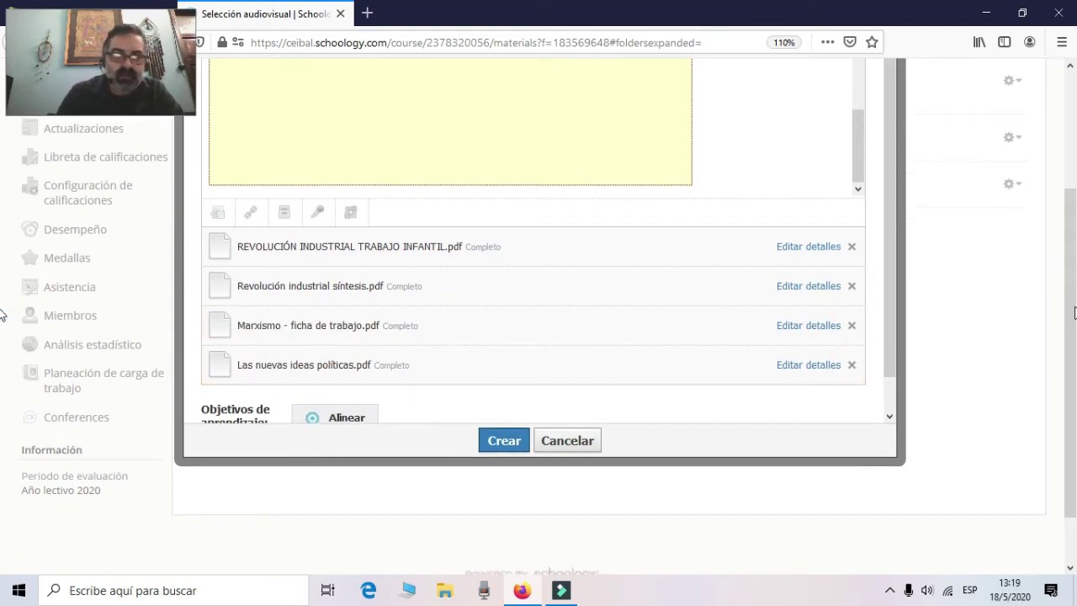
left_click(504, 442)
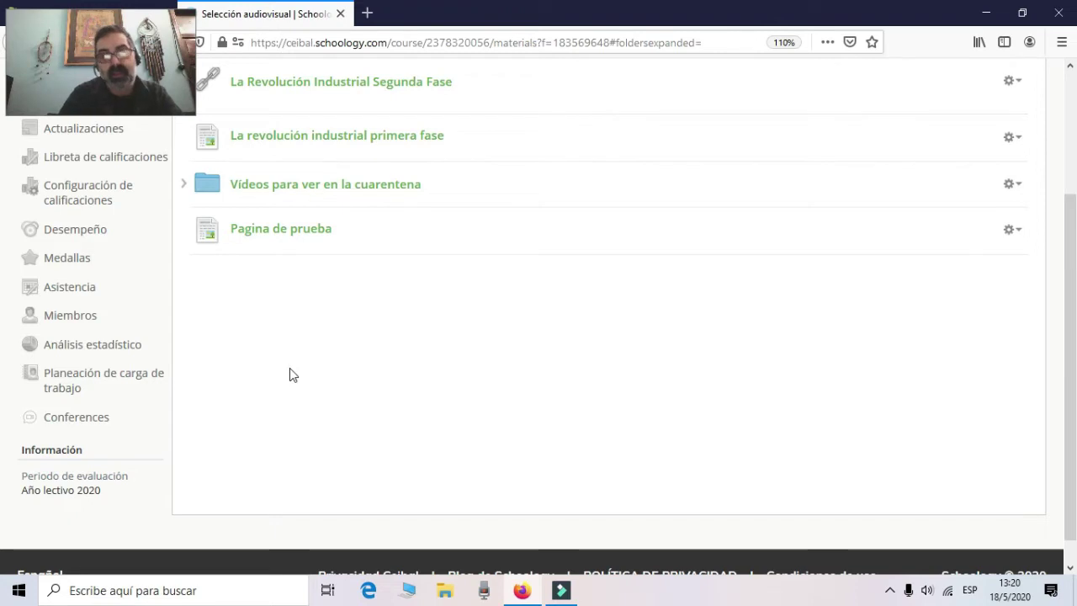
Step: Open Pagina de prueba and review its instruction text, embedded videos and attached PDFs
left_click(311, 236)
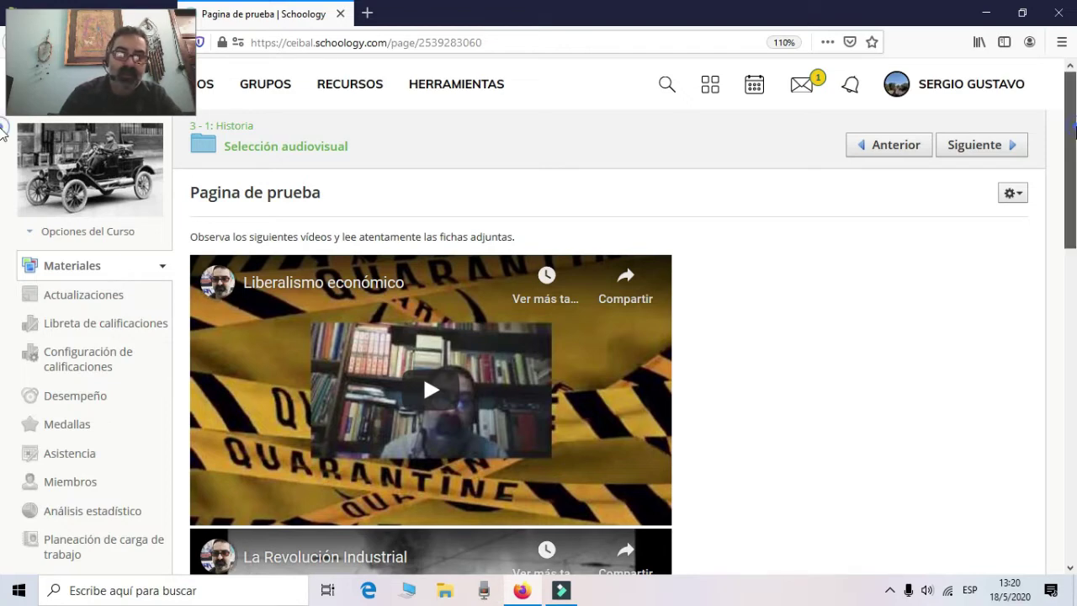
left_click_drag(1075, 132, 1072, 368)
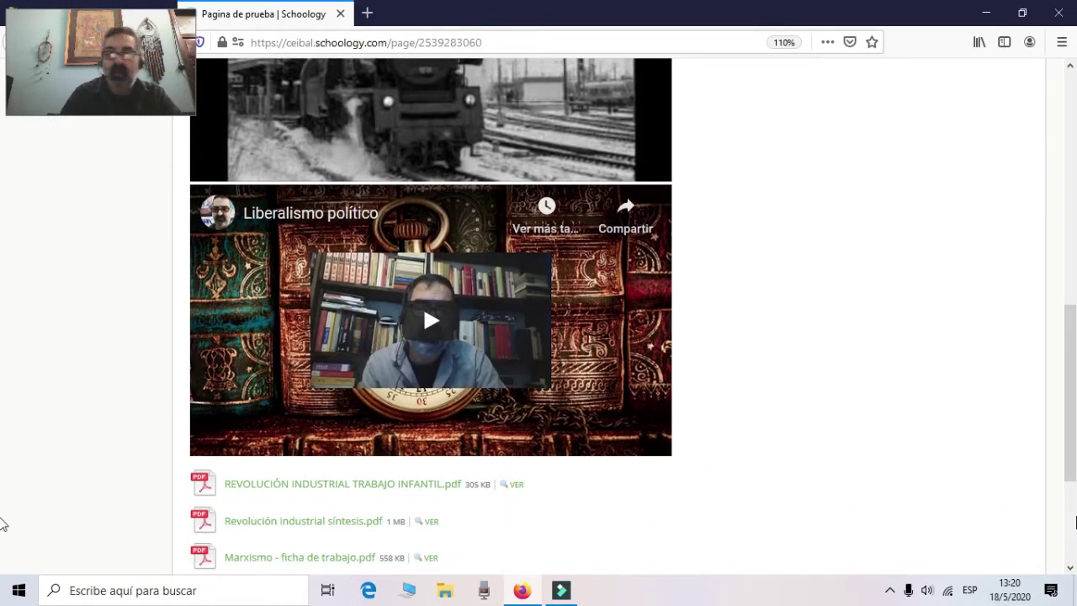
left_click_drag(1075, 413, 1075, 78)
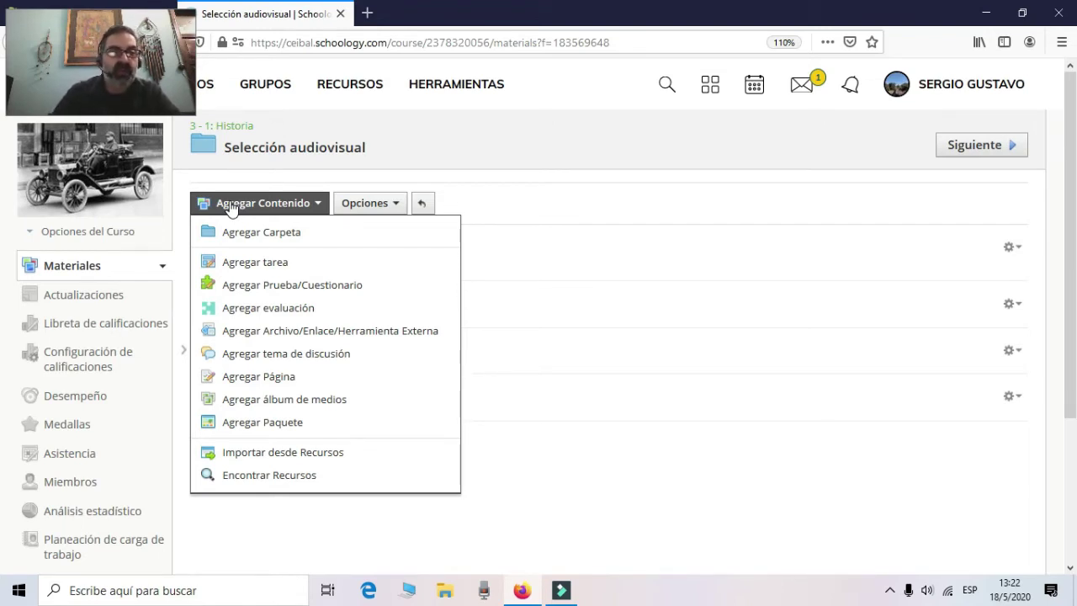
Step: Start a new media album in the Selección audiovisual folder with the title "Prueba de album de medios"
left_click(661, 249)
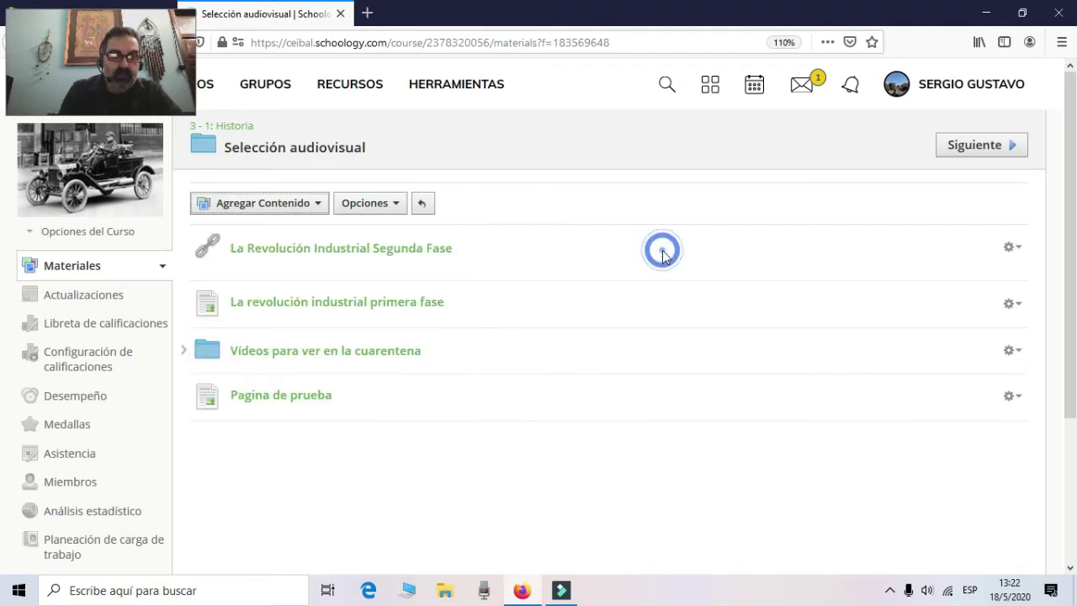
left_click(272, 206)
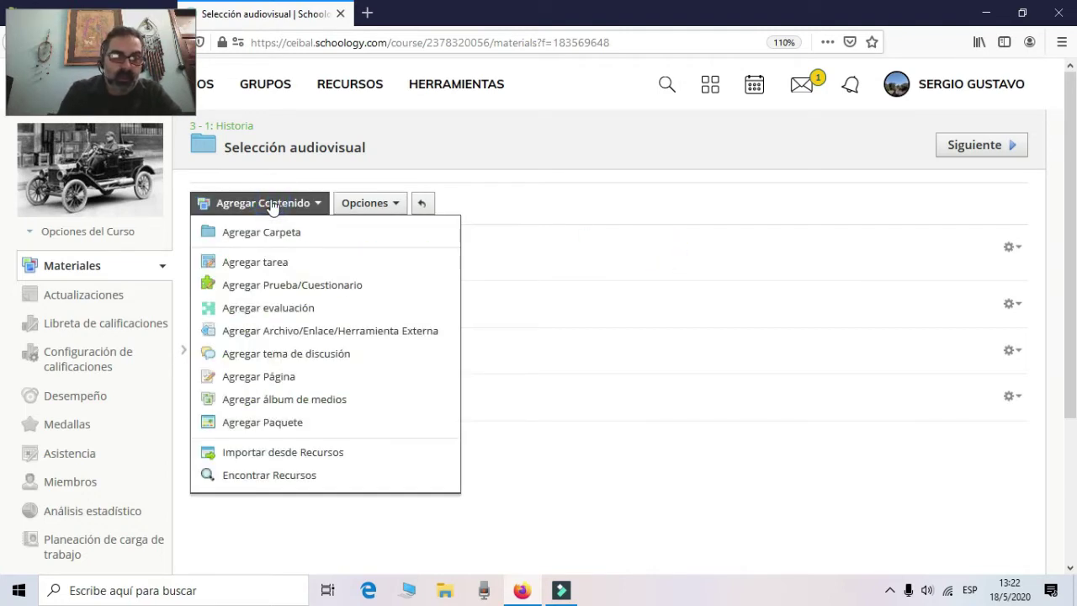
left_click(333, 401)
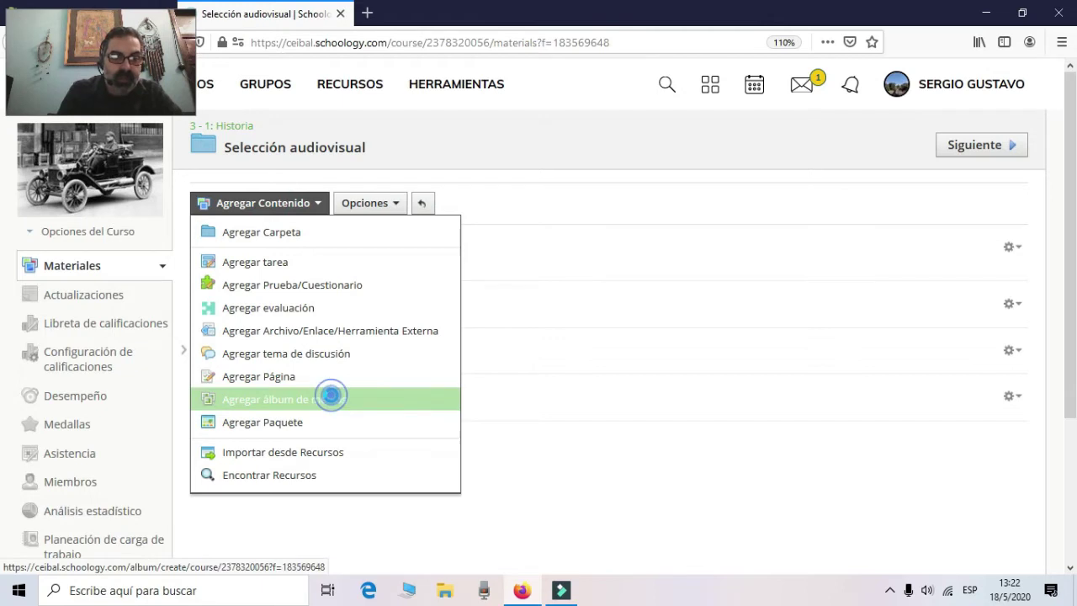
type("Prueba de album de medios")
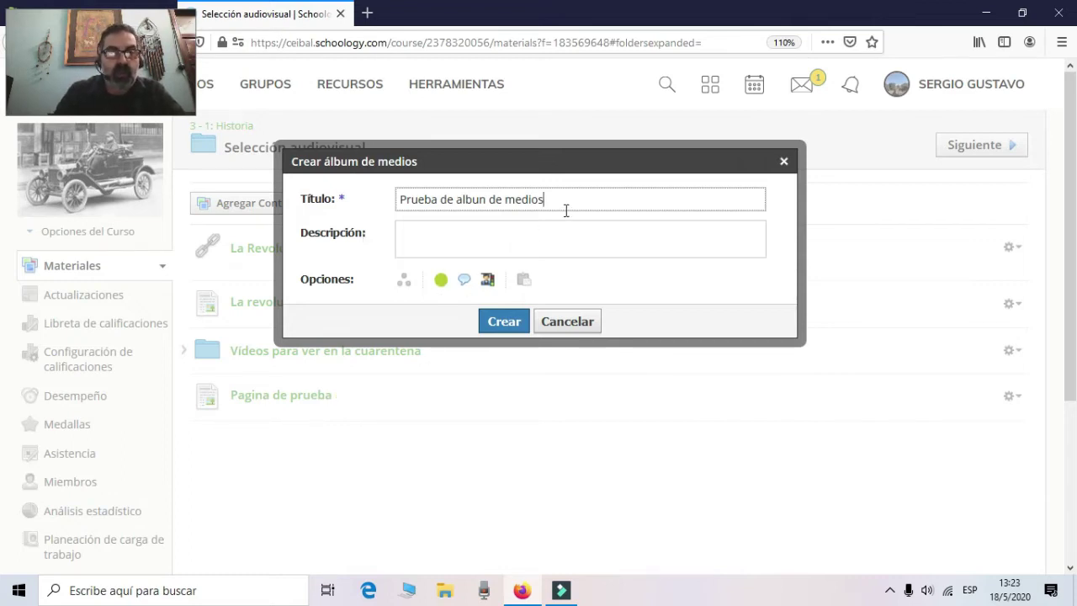
left_click(485, 199)
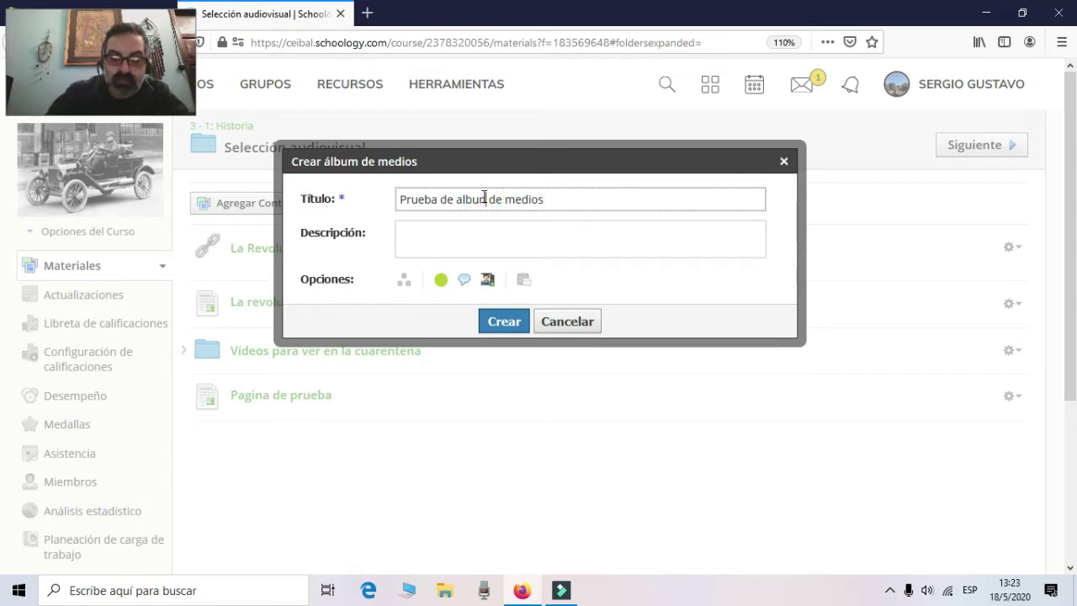
key("BackSpace")
type("m")
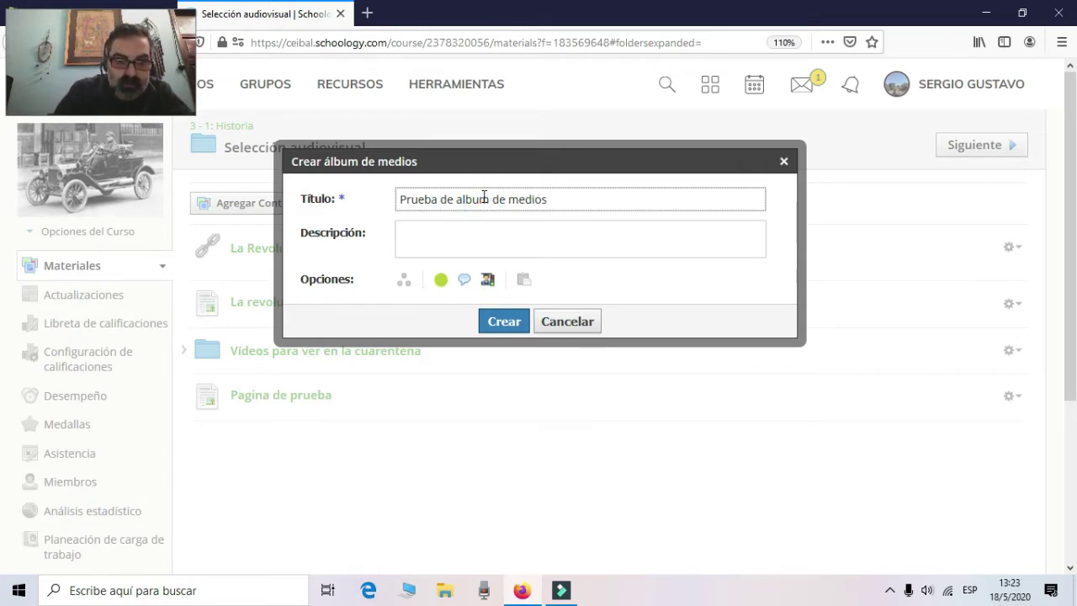
Step: Set the album's description to "Aquí encontrarán material visual refereente al curso.", create the album and highlight the upload size limit per file
left_click(594, 238)
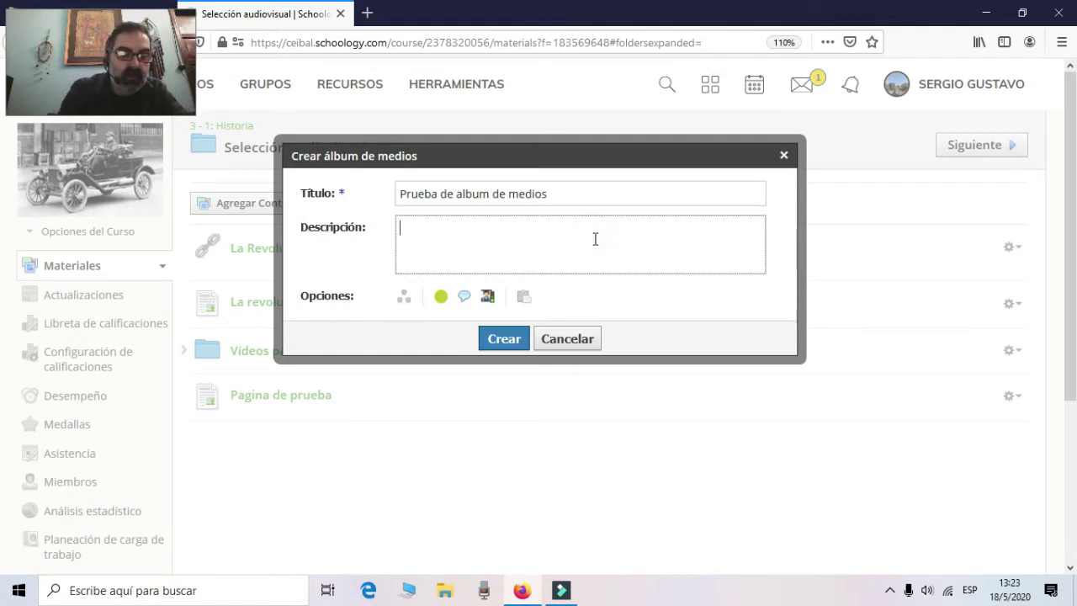
type("Aqu")
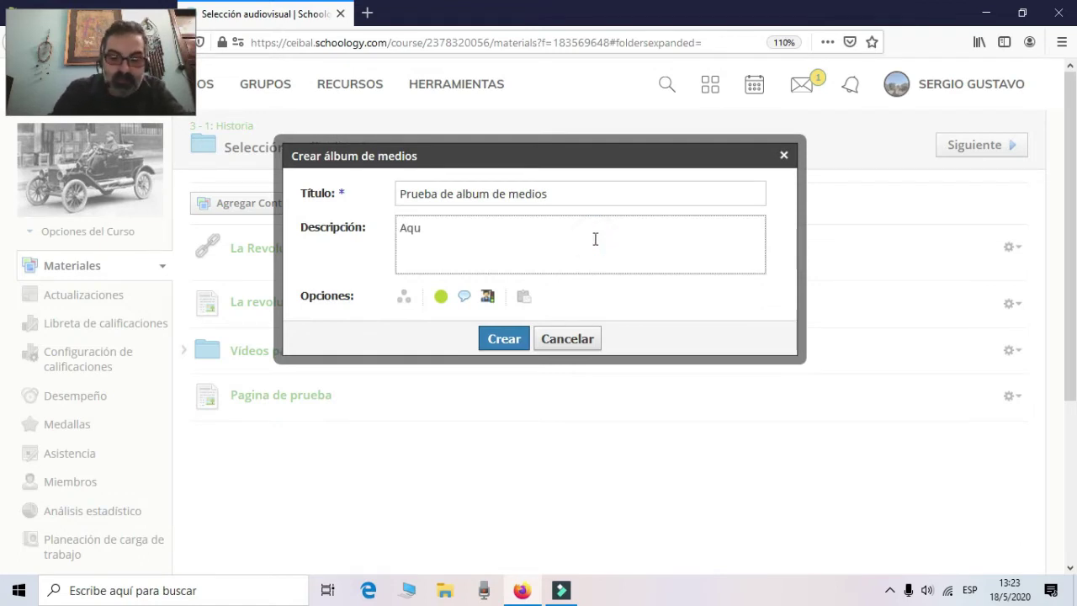
type("í encont")
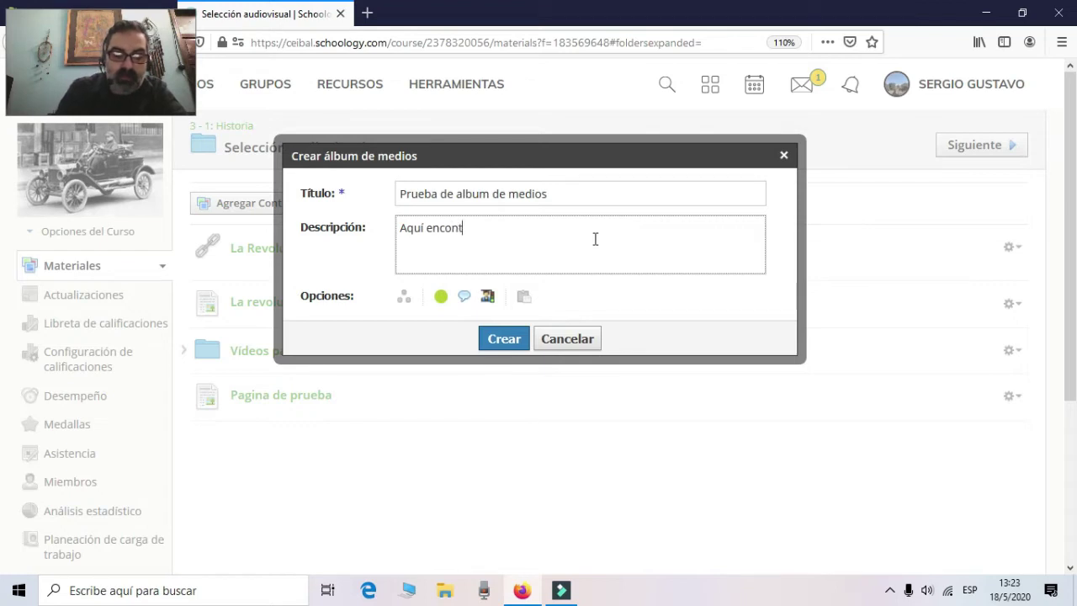
type("rarán")
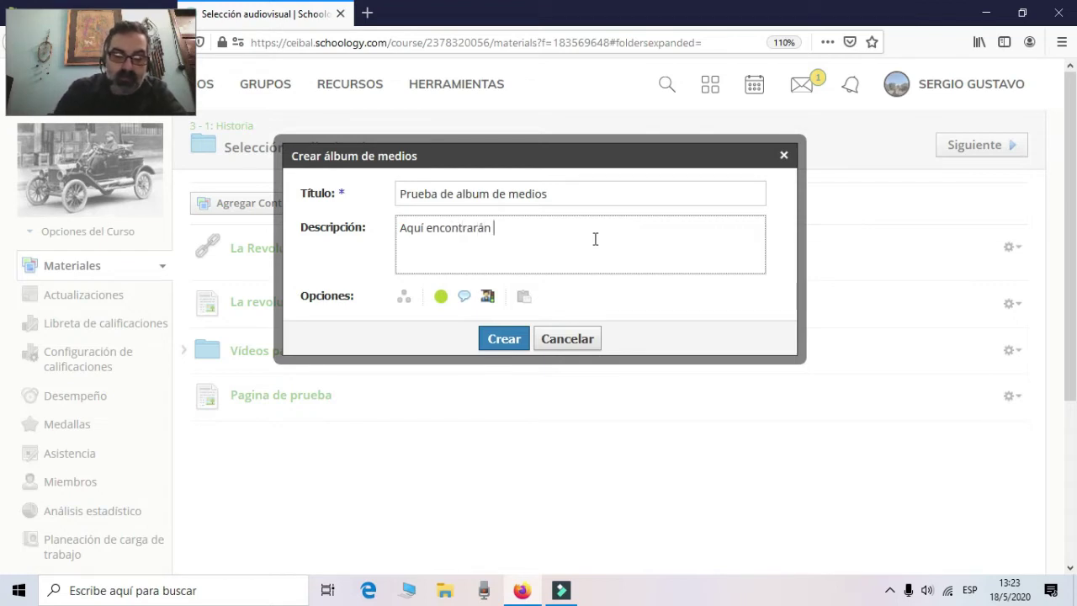
type(" material")
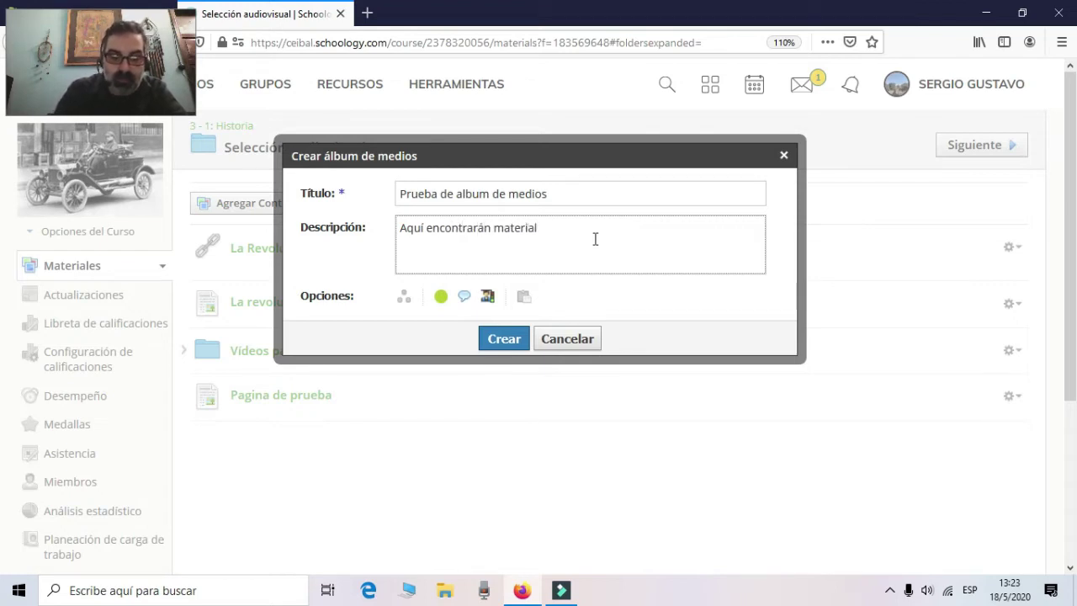
type(" visual re")
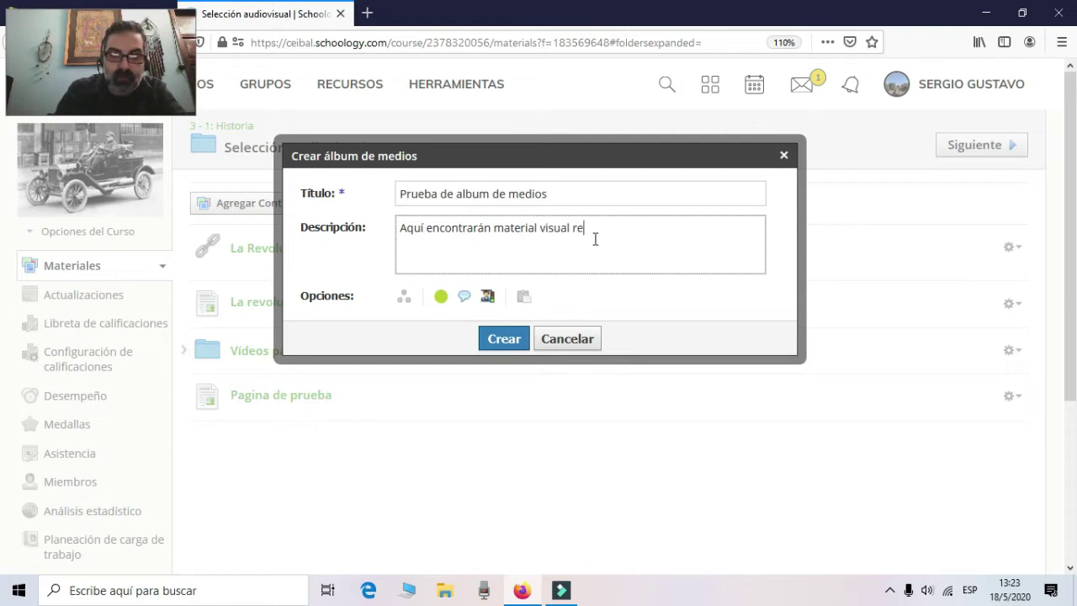
type("fereente al ")
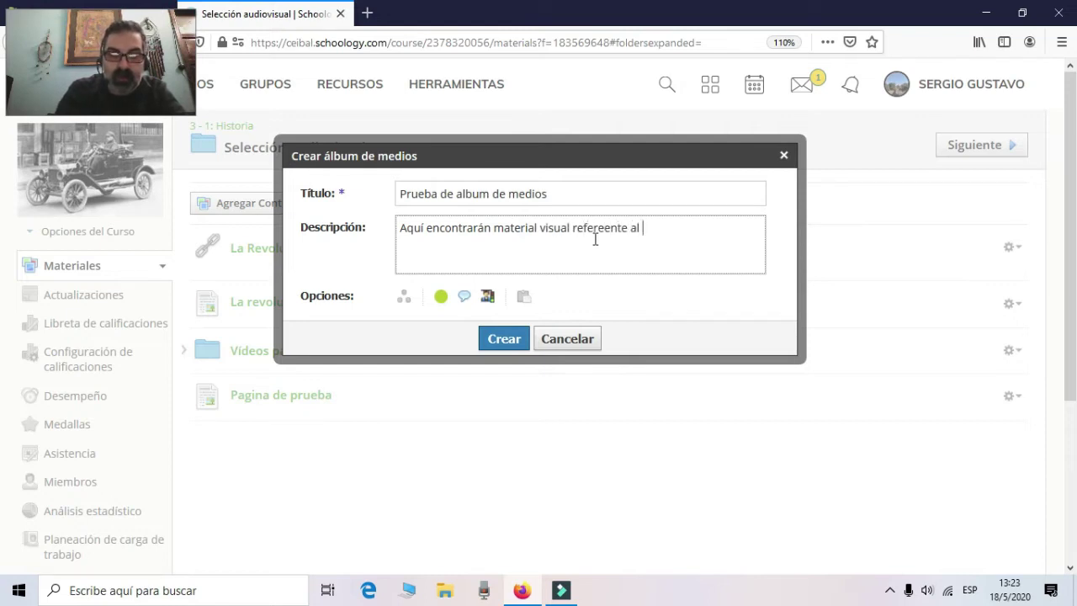
type("curso")
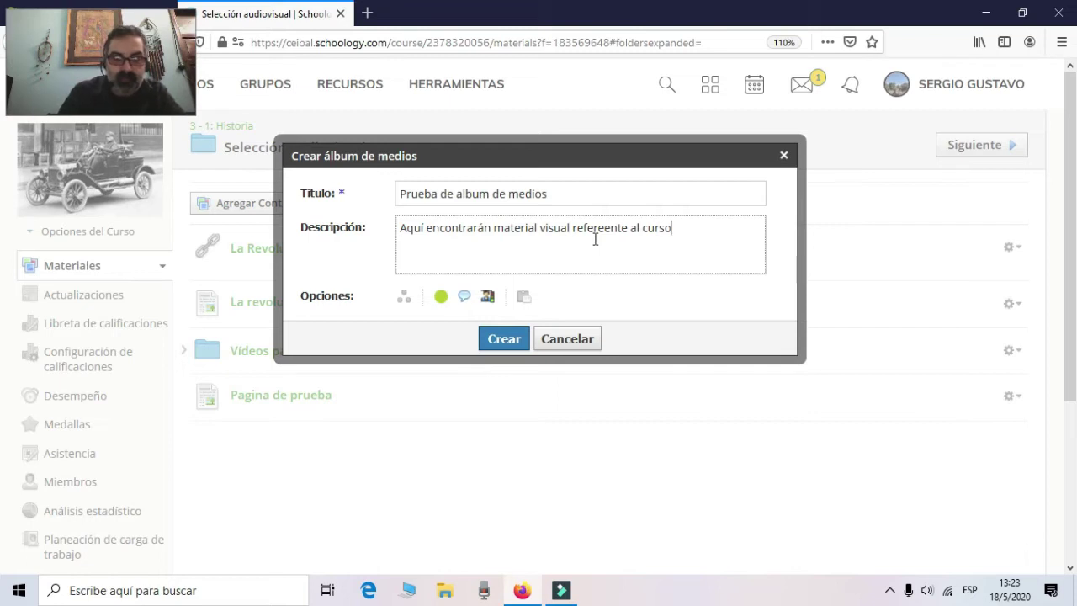
type(".")
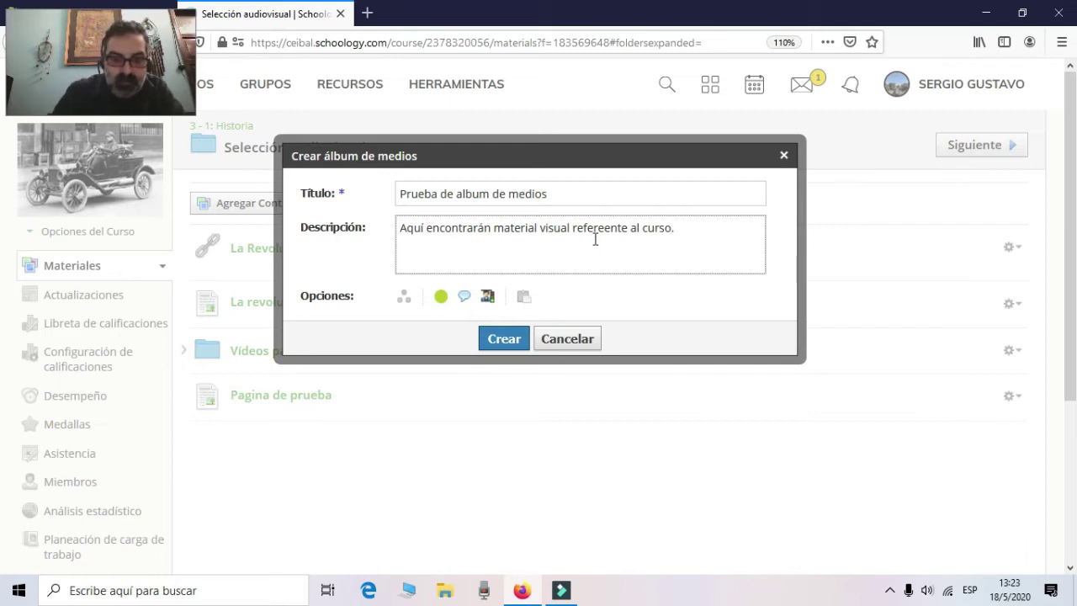
left_click(501, 339)
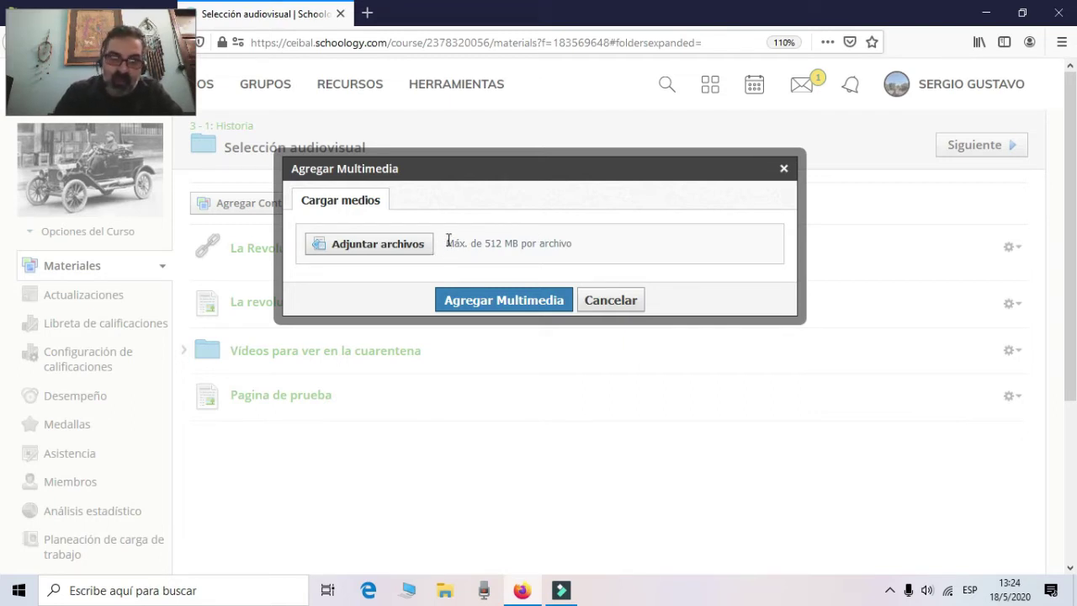
left_click_drag(448, 242, 615, 249)
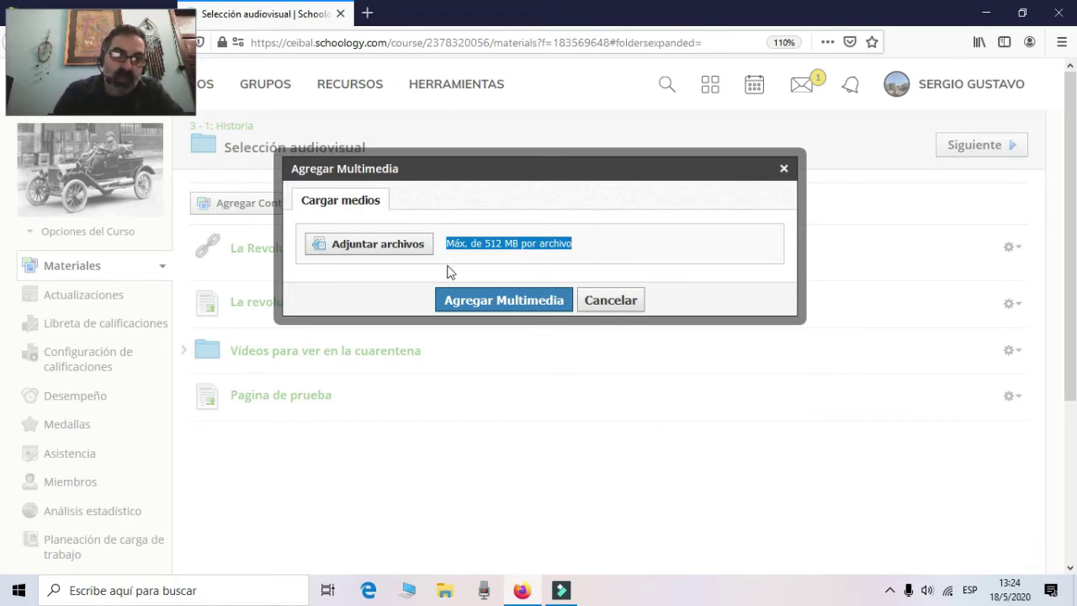
Step: Attach Graveyard - 3648.mp4 from the desktop's FONDOS DE PANTALLA folder, add it to the media album and open the uploaded video
left_click(392, 244)
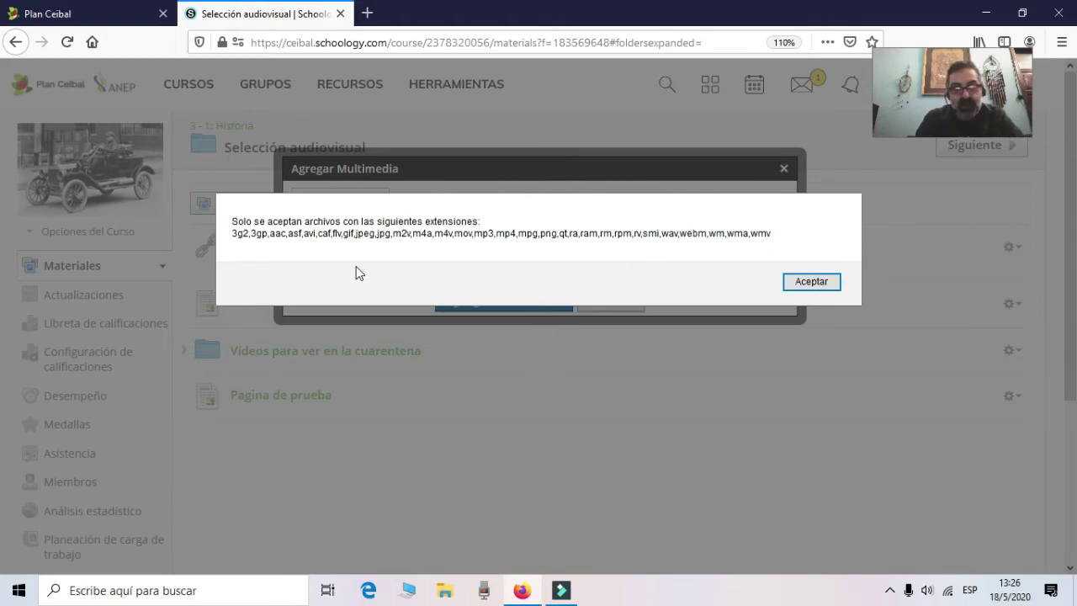
key("Return")
left_click_drag(537, 148, 538, 118)
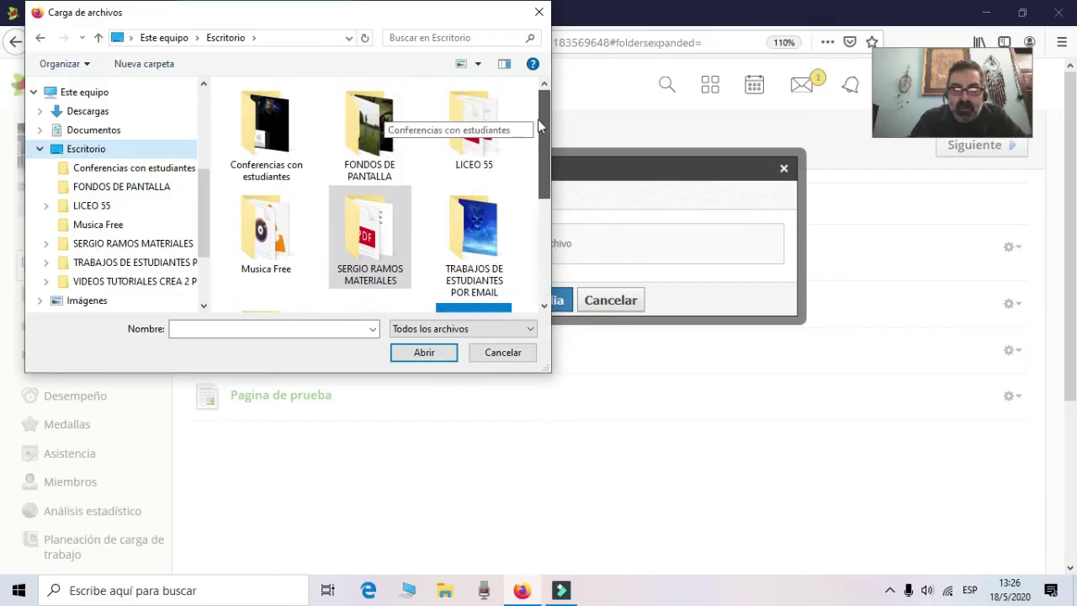
double_click(357, 126)
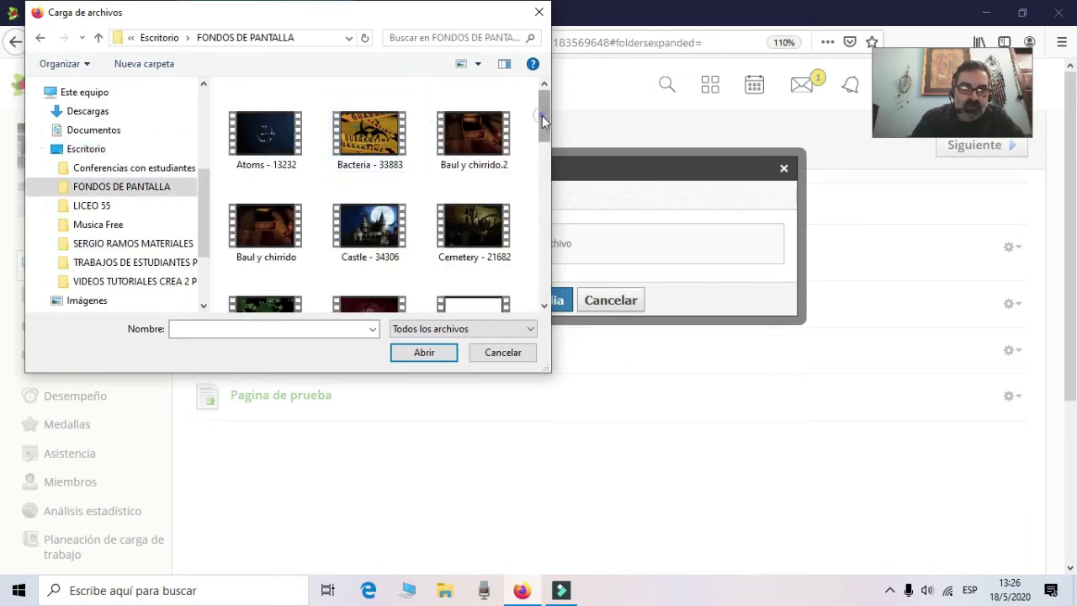
left_click_drag(542, 115, 537, 167)
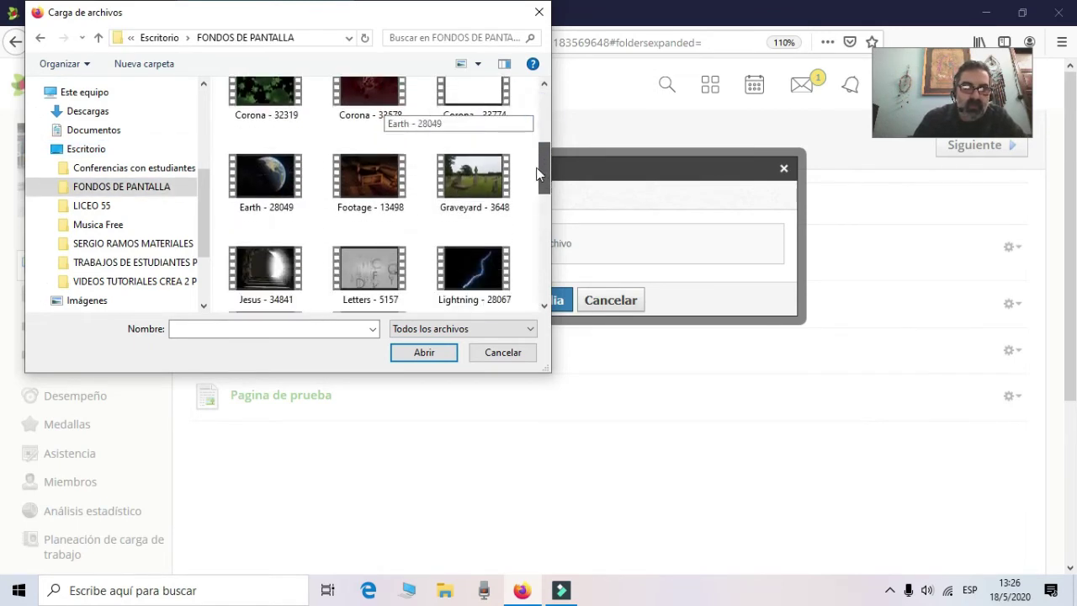
double_click(473, 178)
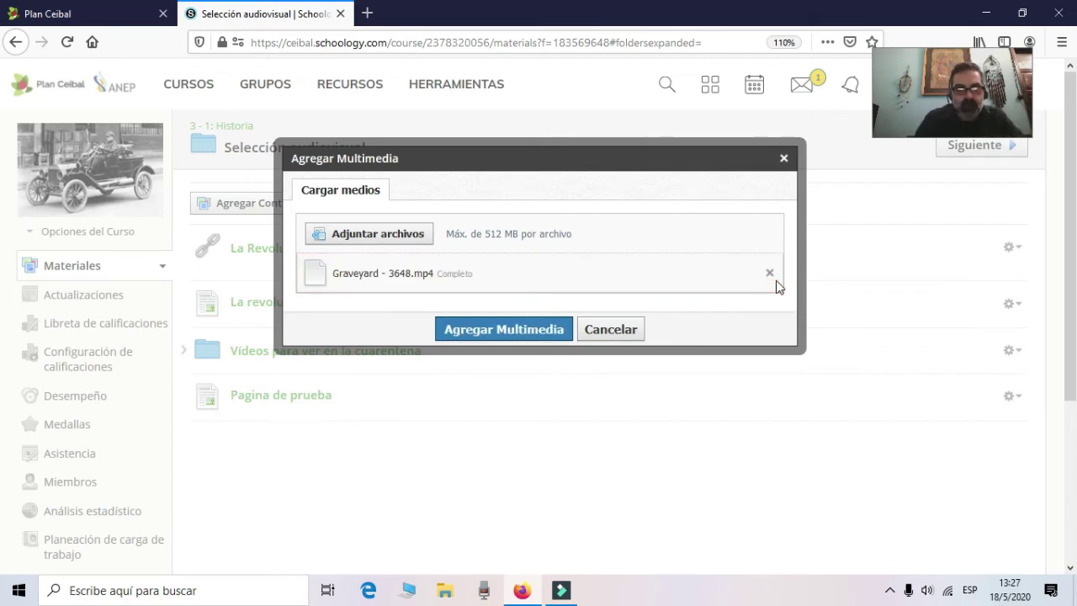
left_click(513, 327)
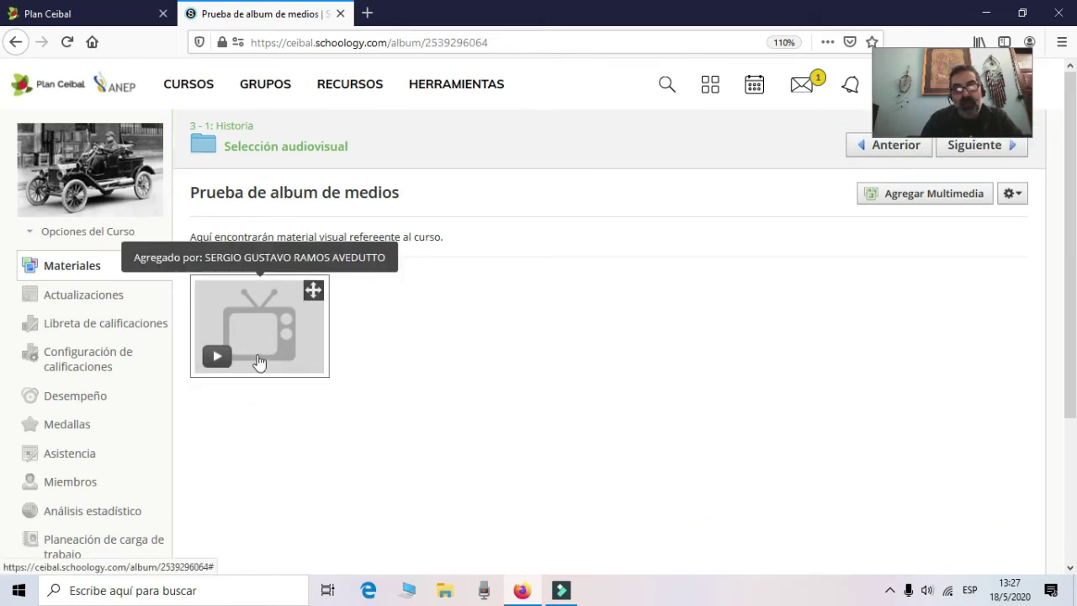
left_click(259, 361)
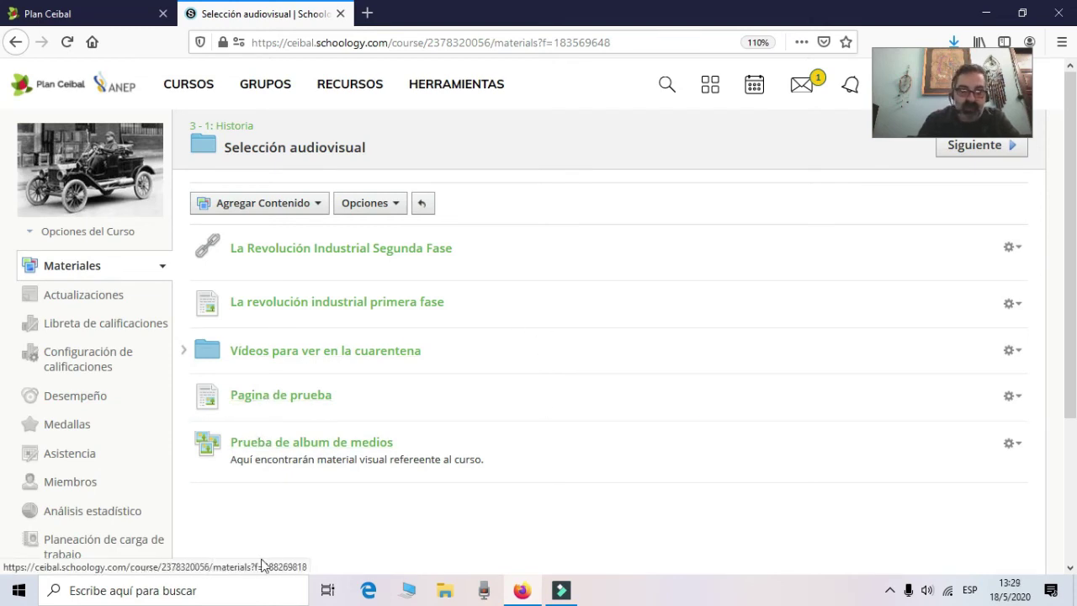
Step: Add all seven images, America-bajo-el-socialismo-430x600.jpg through stalin-rusia-600x450.jpg, to Prueba de album de medios
left_click(311, 442)
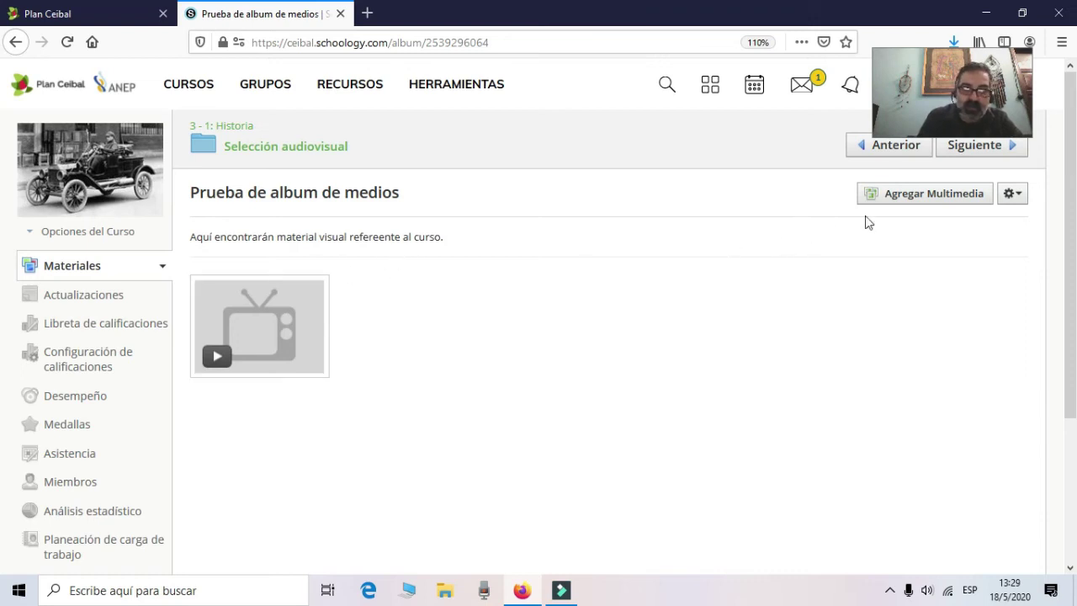
left_click(918, 202)
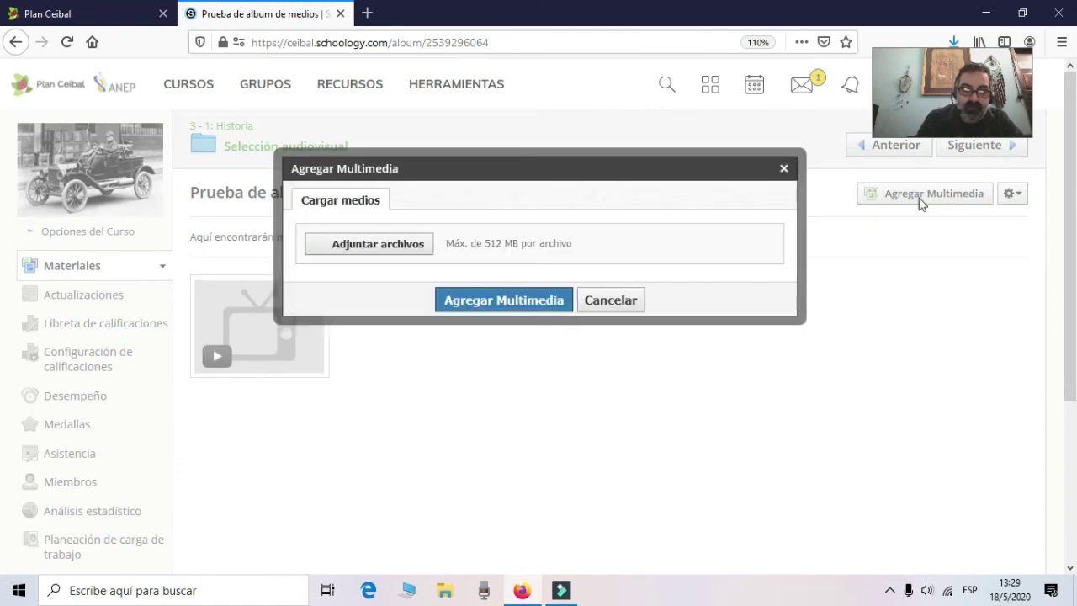
left_click(371, 253)
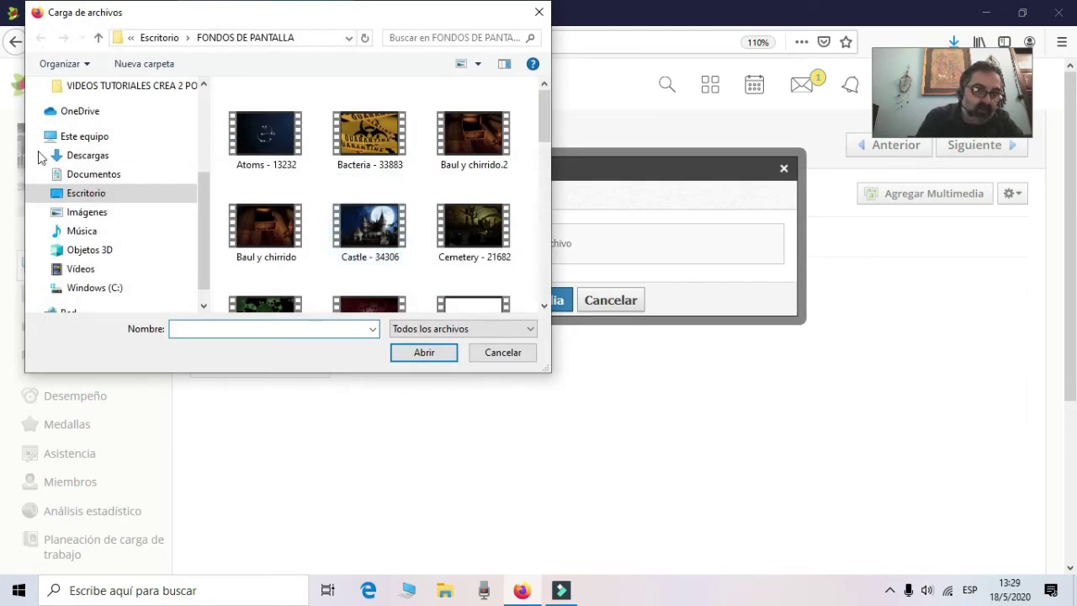
left_click(135, 190)
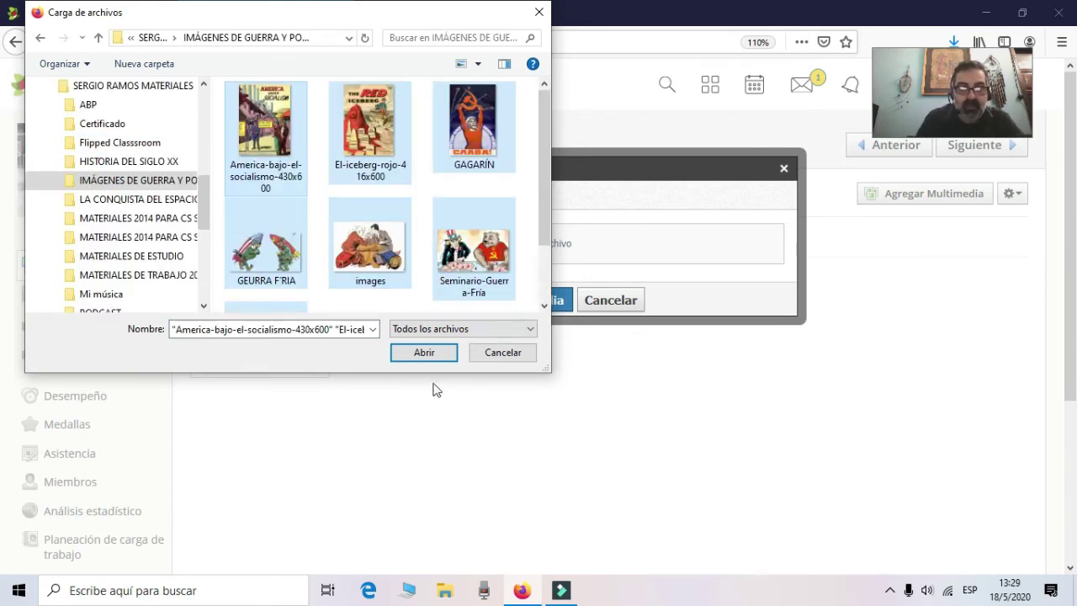
left_click(440, 358)
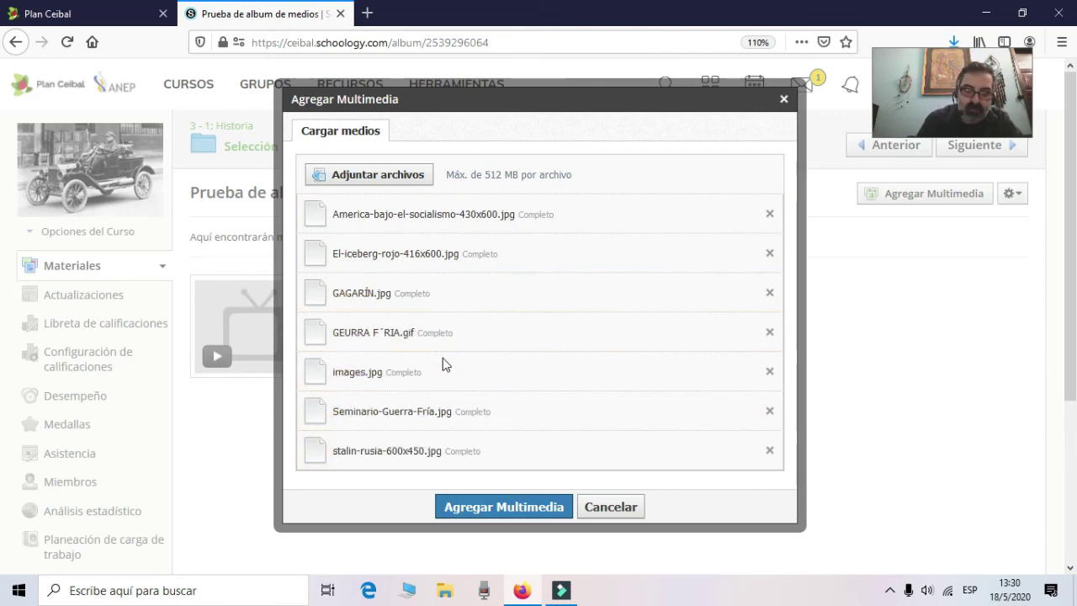
left_click(541, 509)
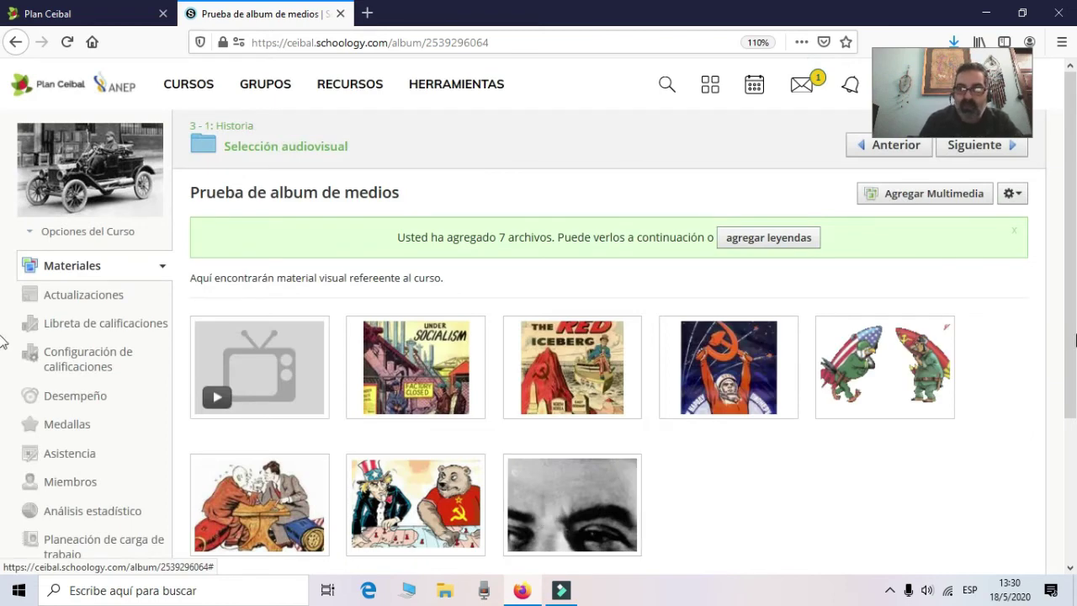
Step: Look over the album's thumbnails and open the America-bajo-el-socialismo image to view it with its file details
scroll(2, 298, "down", 2)
scroll(1, 201, "up", 2)
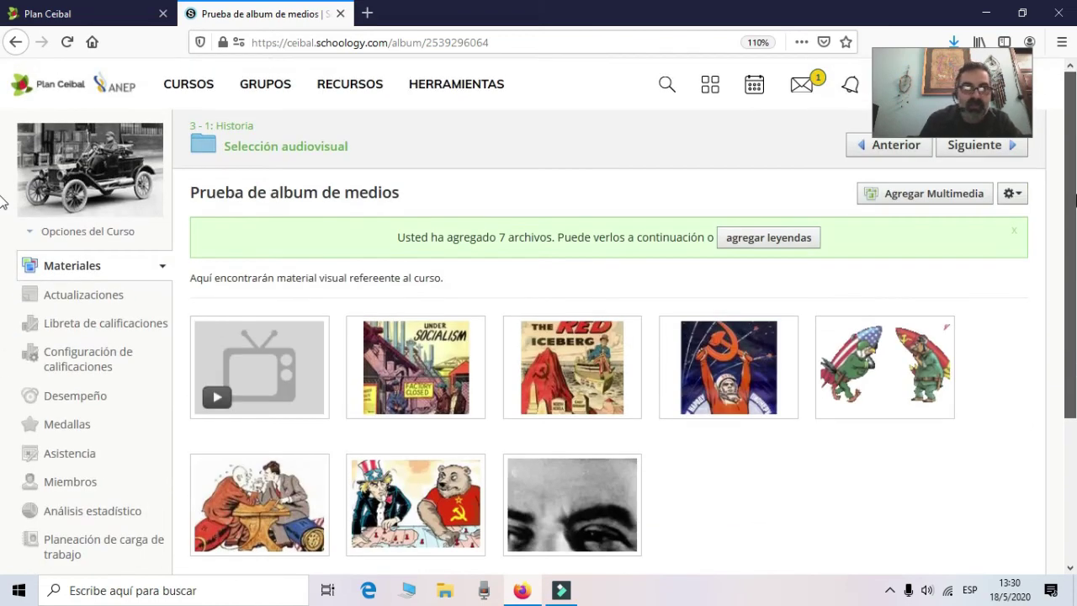
mouse_move(304, 318)
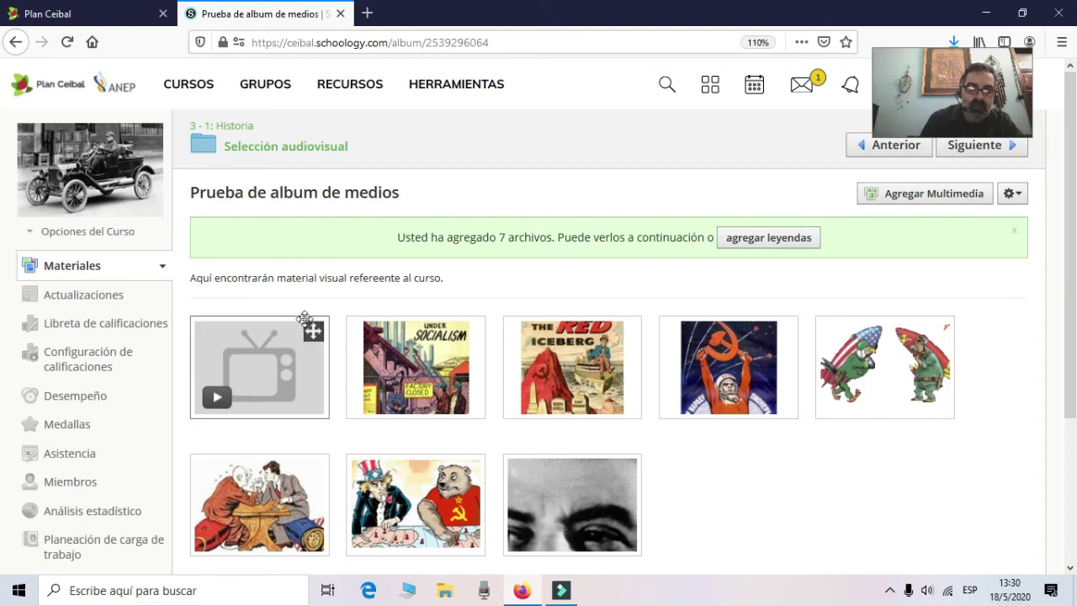
mouse_move(483, 373)
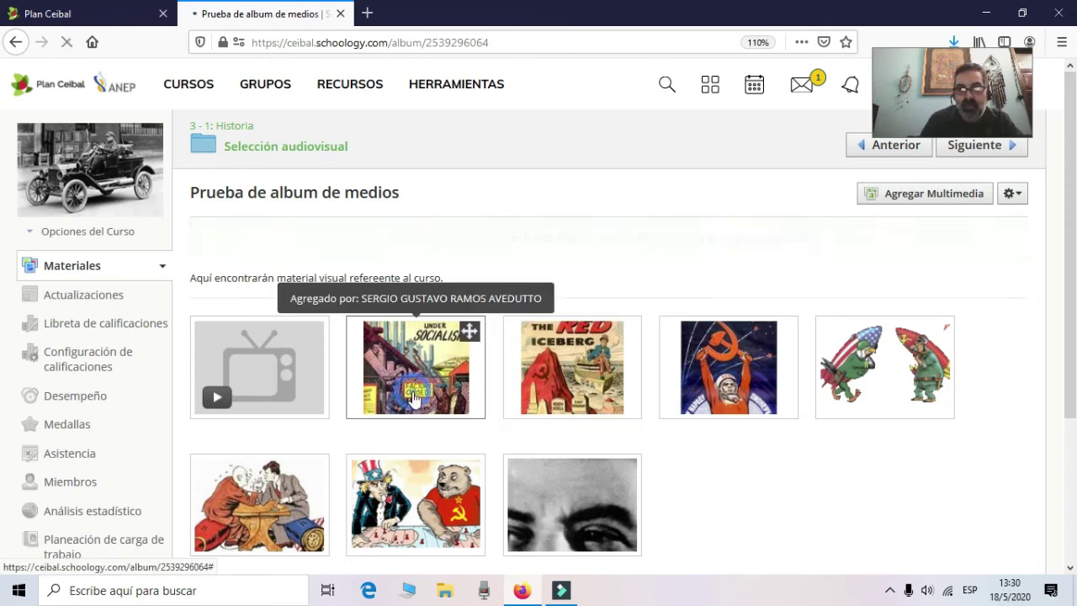
left_click(412, 399)
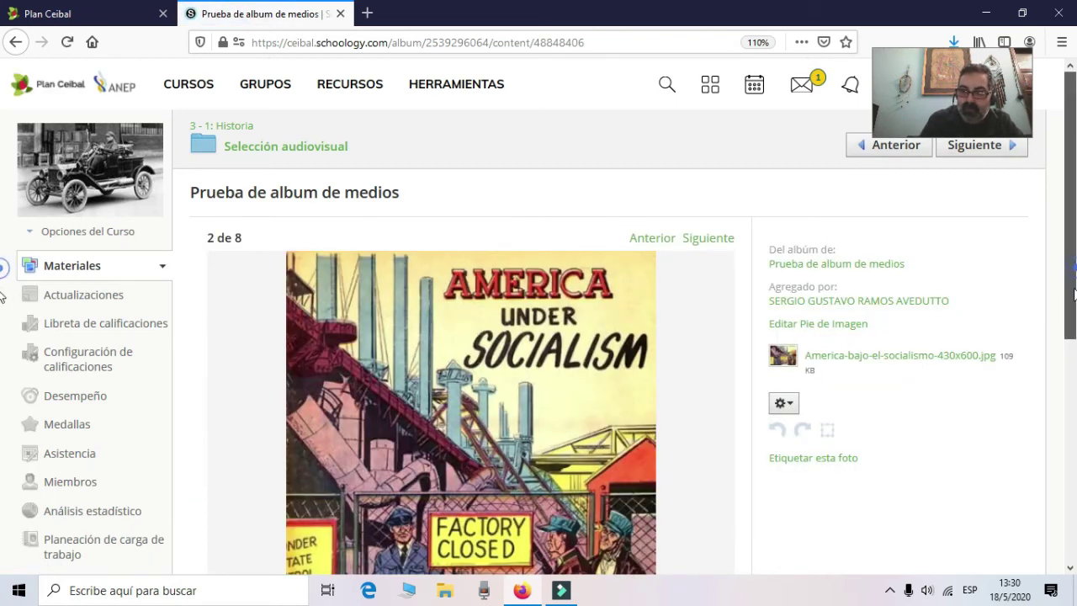
scroll(877, 297, "down", 1)
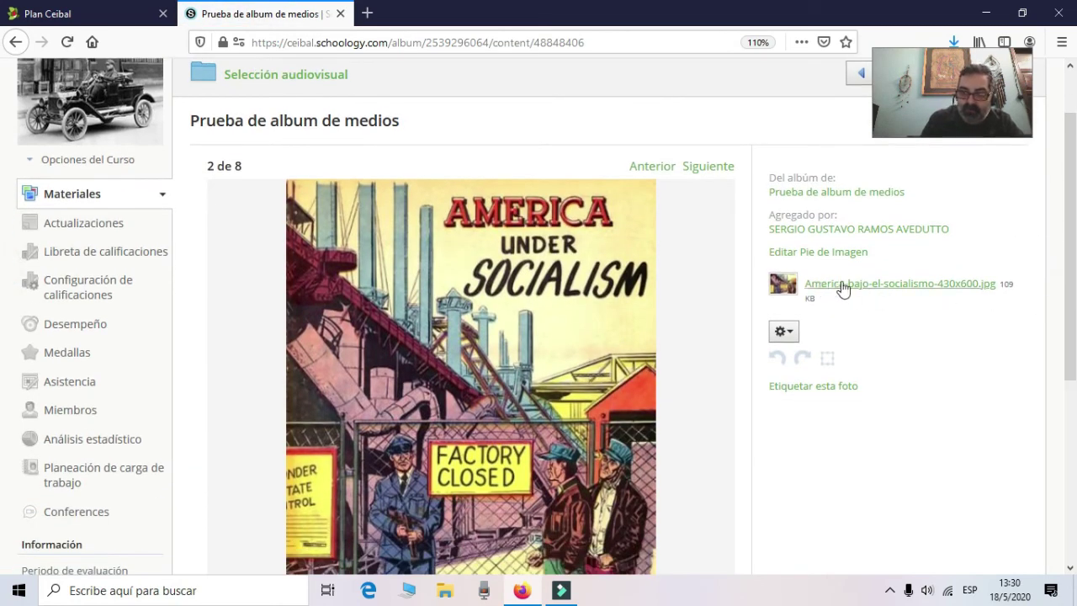
scroll(2, 291, "down", 1)
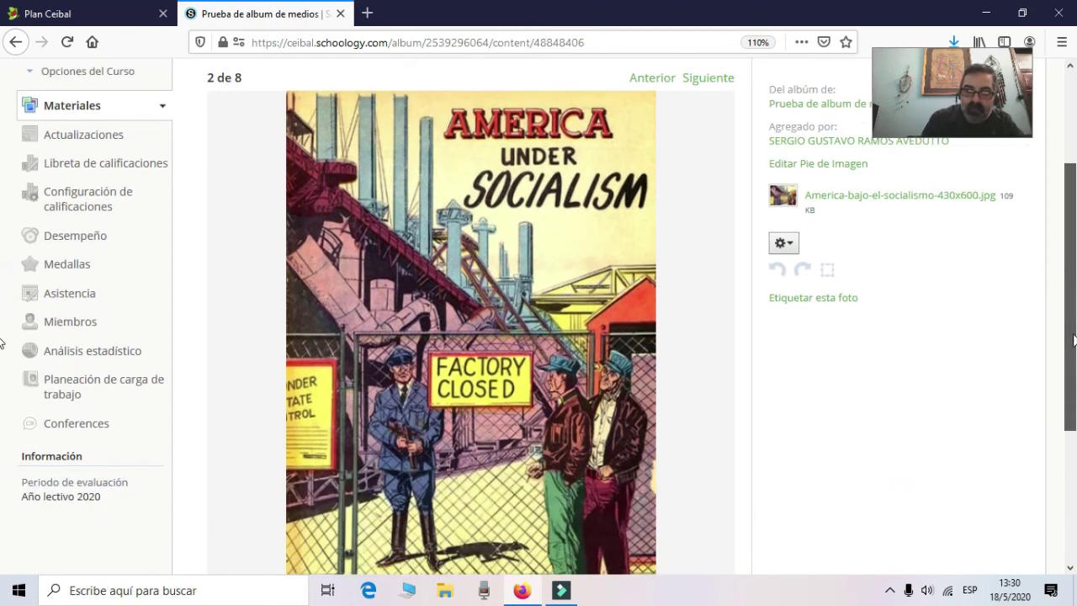
Step: Examine the management options for the America-bajo-el-socialismo image and open its comment field
left_click(782, 244)
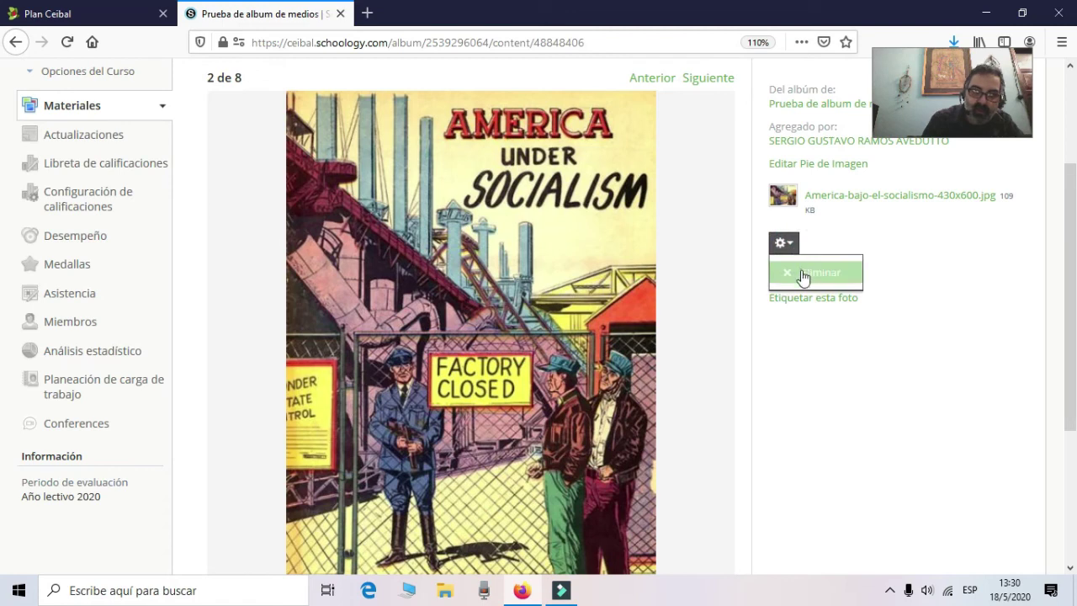
scroll(1065, 384, "down", 3)
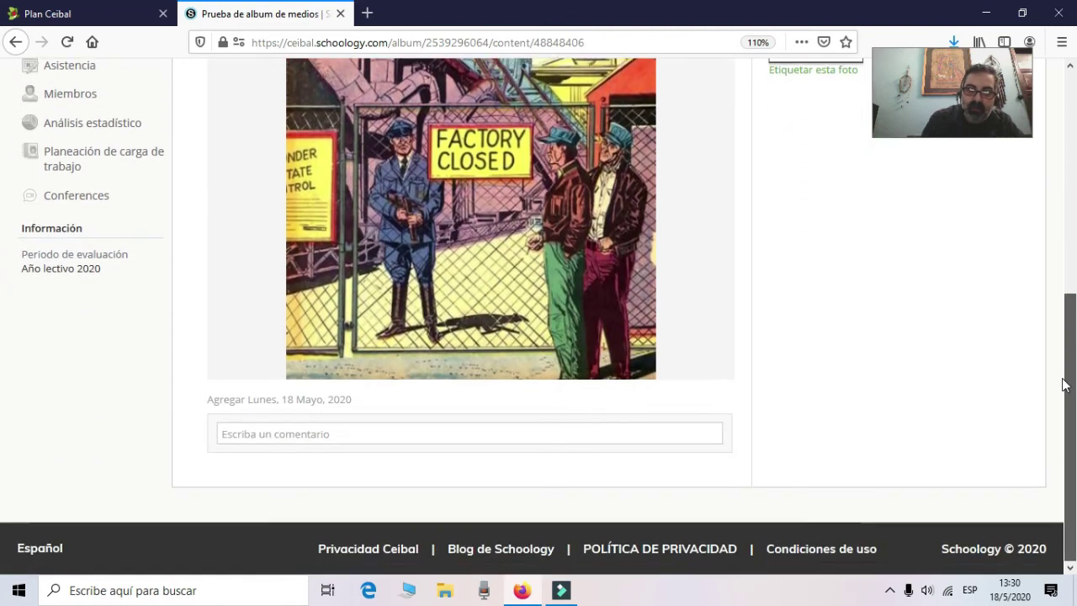
left_click(788, 216)
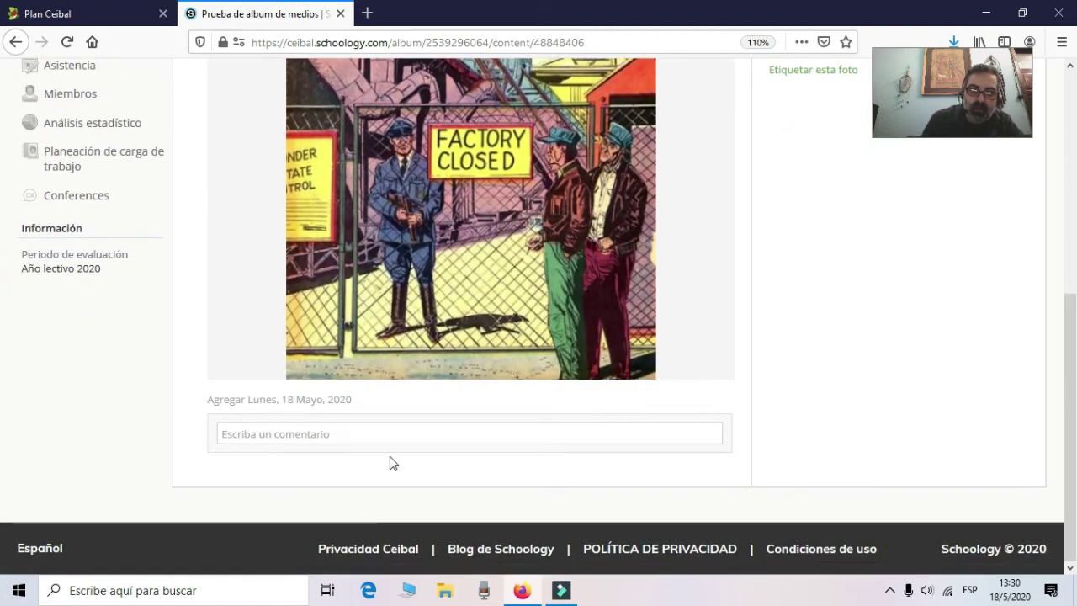
left_click(423, 434)
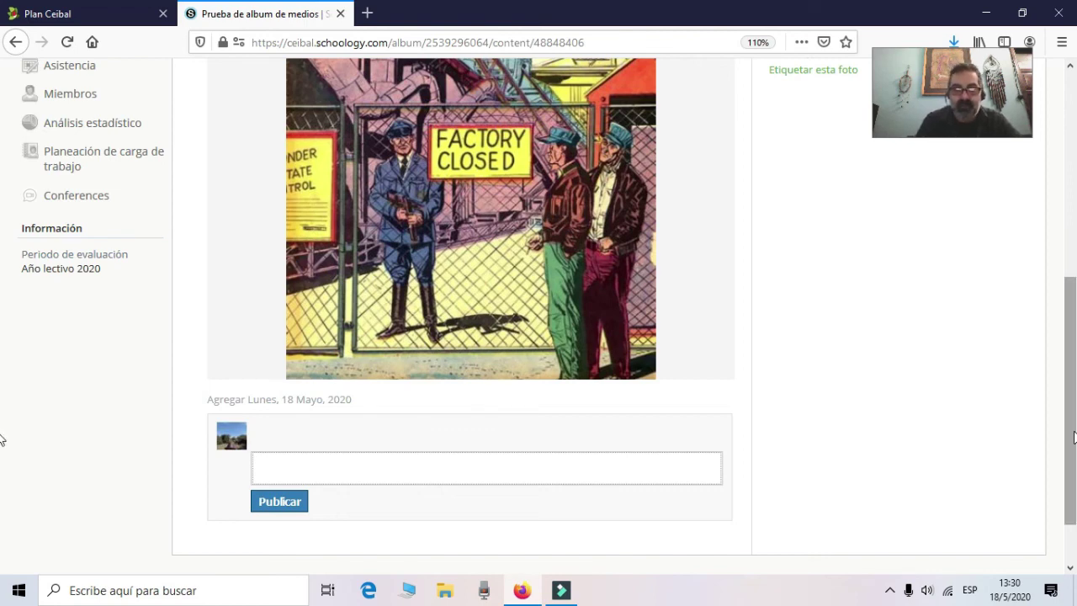
scroll(5, 429, "up", 5)
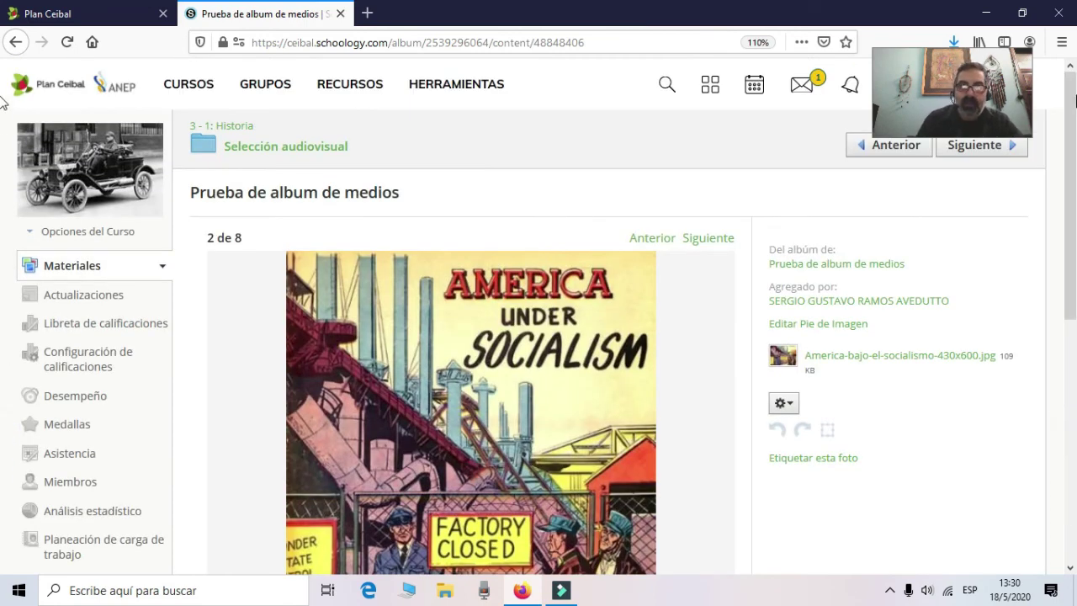